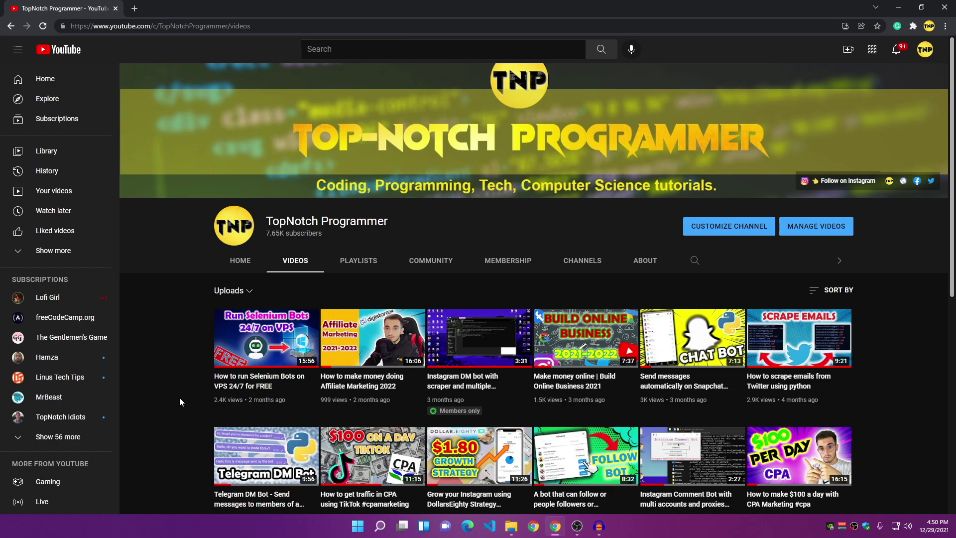
scroll(180, 398, "down", 4)
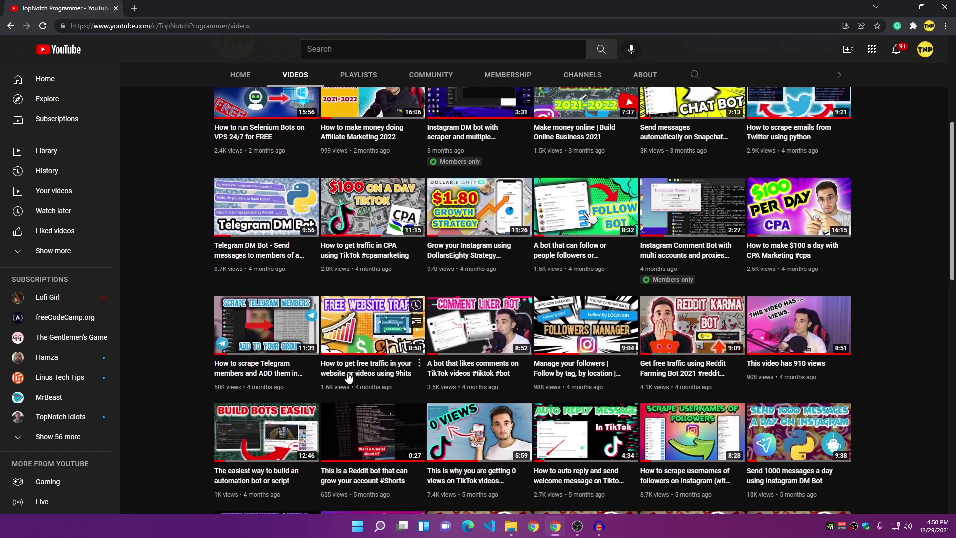
scroll(264, 363, "up", 2)
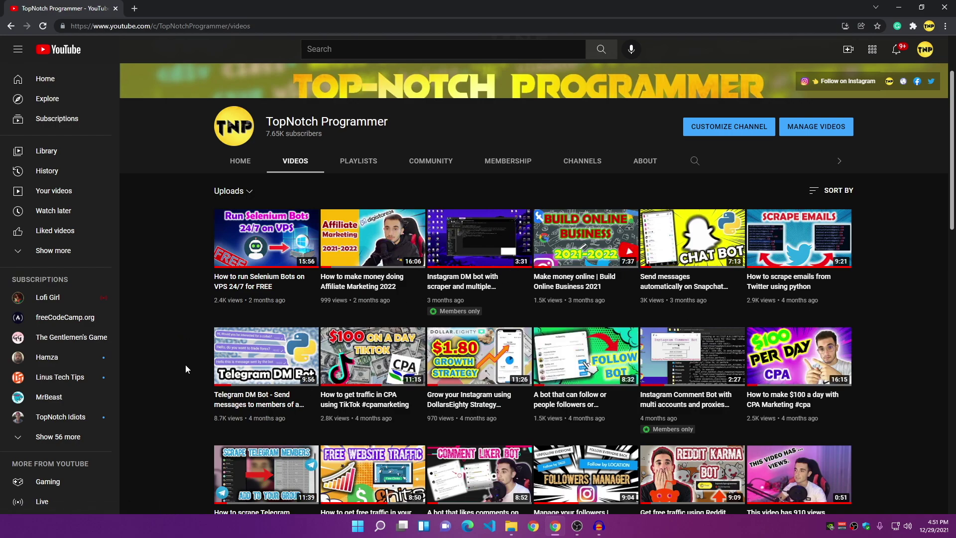
scroll(185, 364, "down", 3)
scroll(186, 358, "up", 3)
scroll(182, 351, "up", 2)
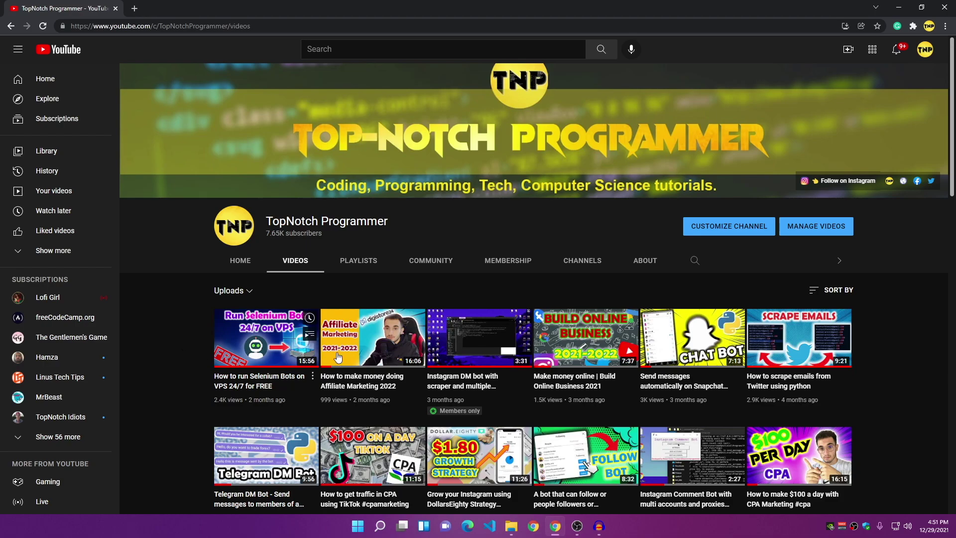
Step: Switch to the NFT-COLLECTION folder in File Explorer and show its files as extra large icons
key("super+d")
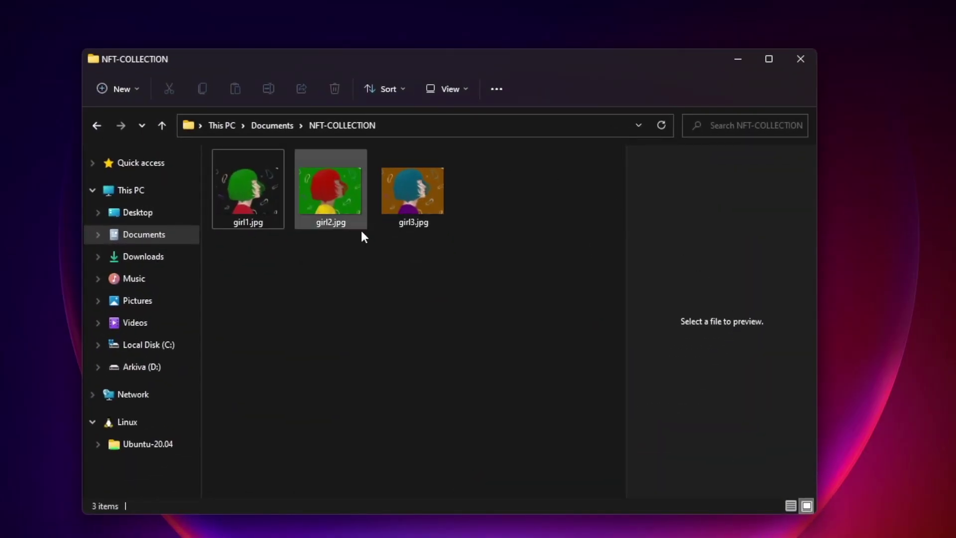
left_click(450, 92)
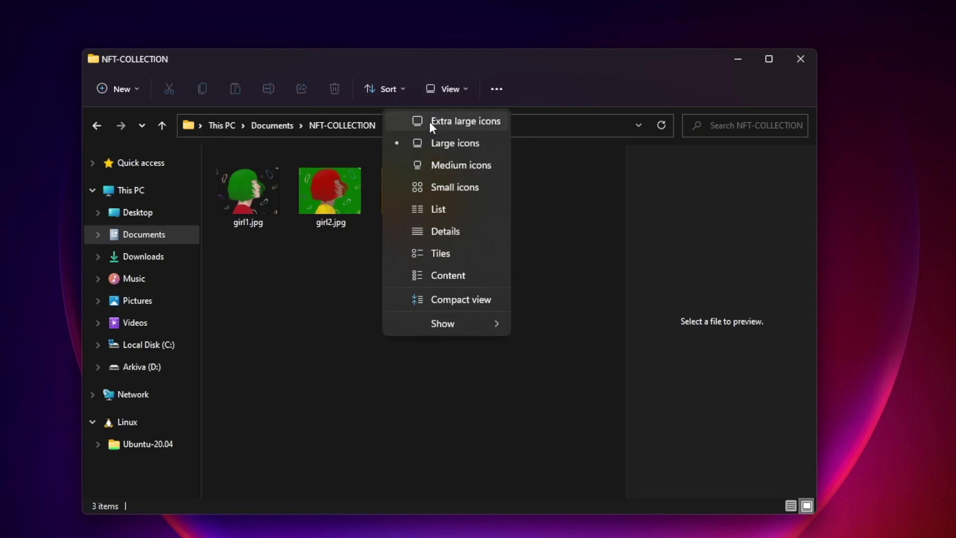
left_click(429, 121)
Step: View the images girl1.jpg, girl2.jpg and girl3.jpg one after another, closing each one again
left_click(283, 176)
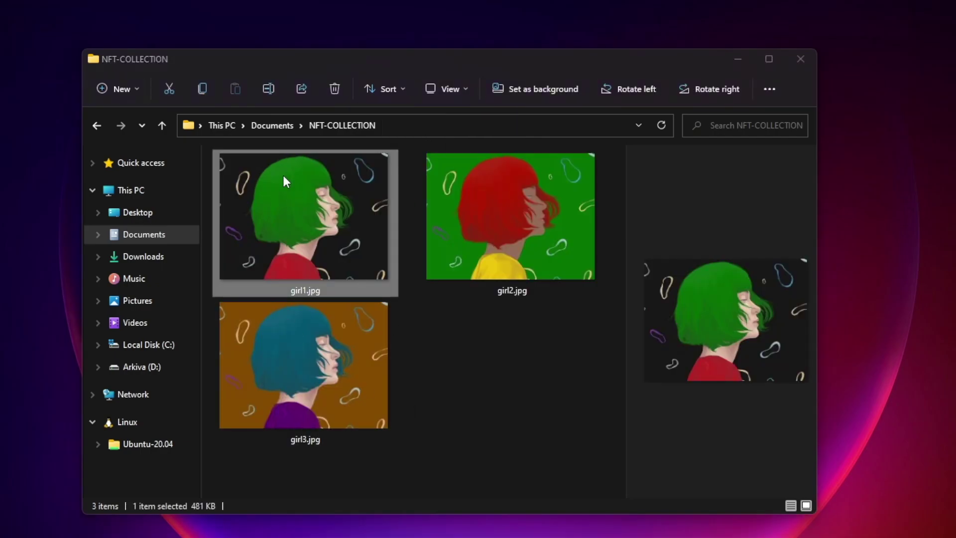
double_click(284, 176)
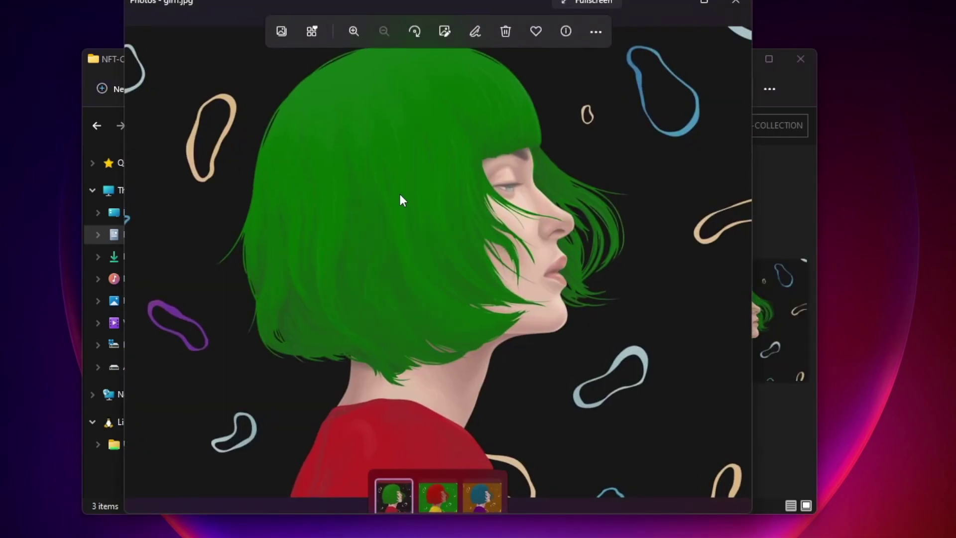
left_click(734, 5)
left_click(521, 218)
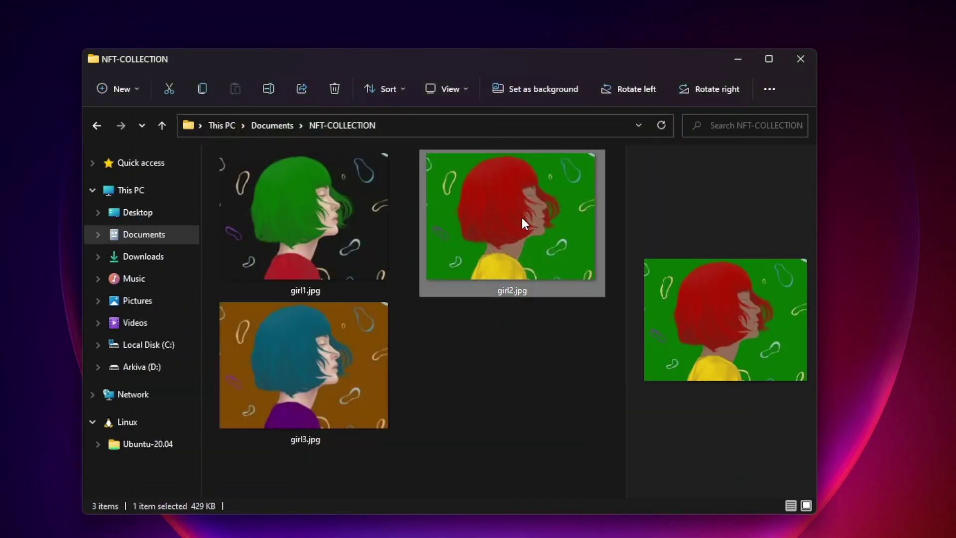
double_click(522, 223)
left_click(735, 4)
left_click(318, 381)
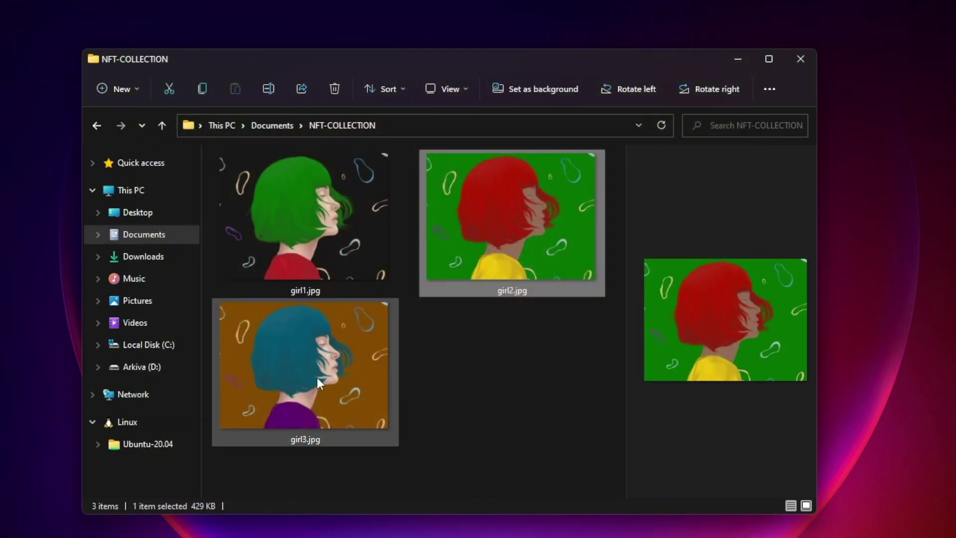
double_click(316, 378)
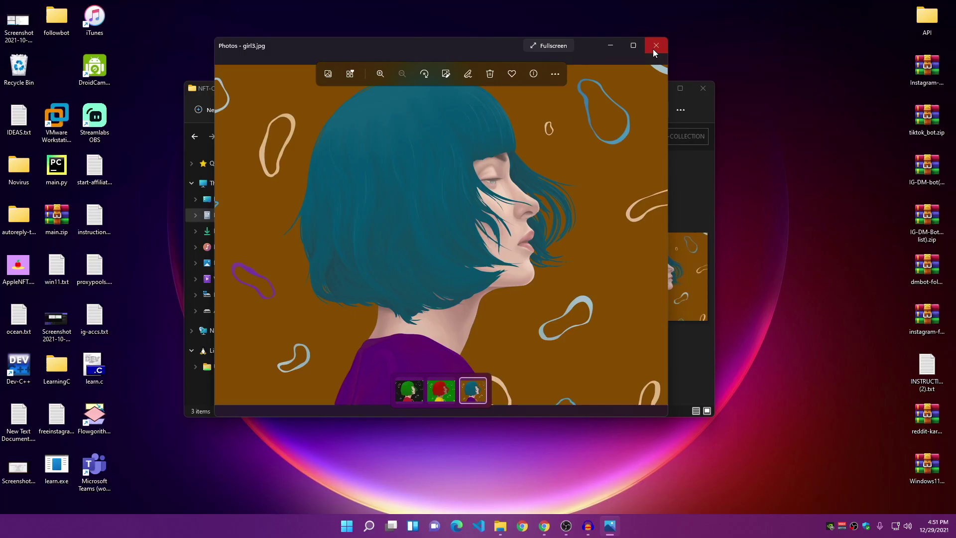
left_click(656, 46)
left_click_drag(565, 342, 410, 270)
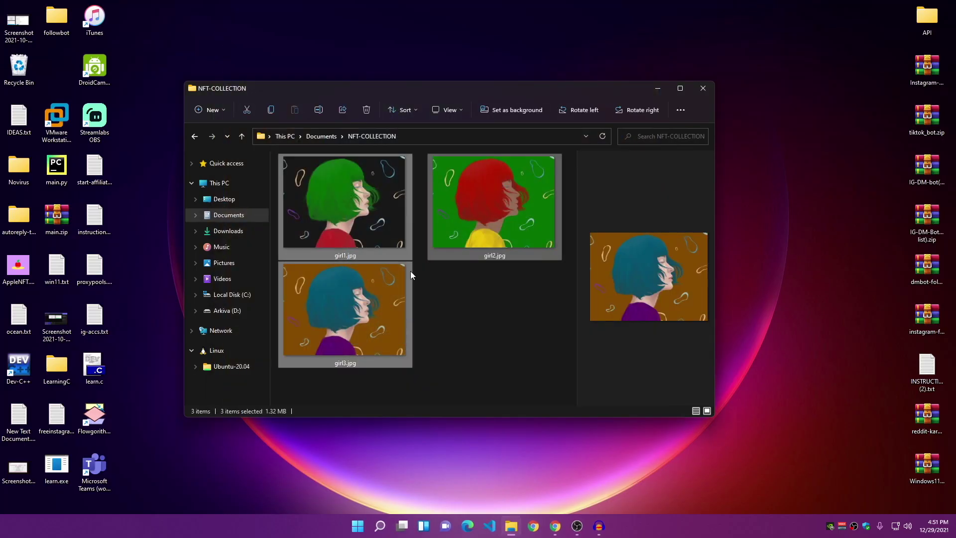
left_click(464, 310)
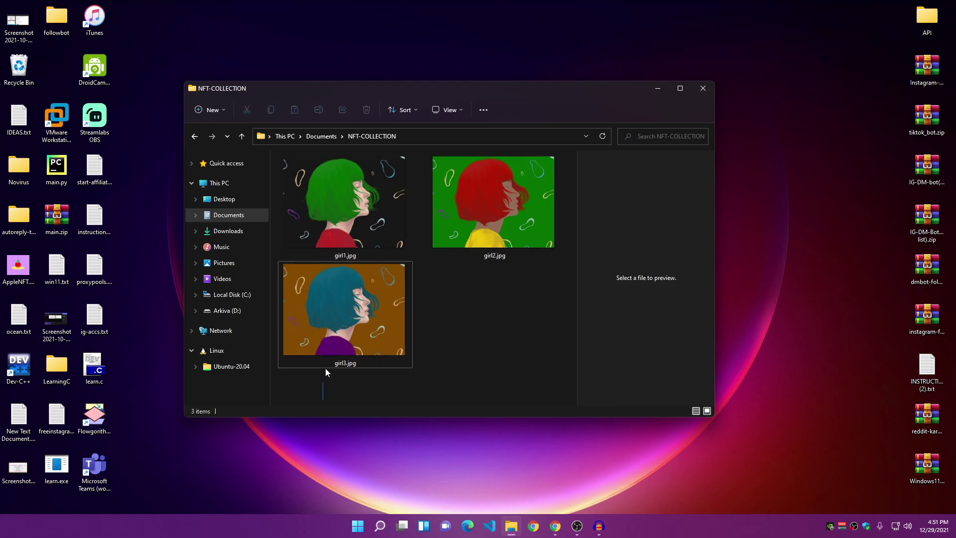
left_click_drag(326, 369, 481, 322)
left_click(468, 291)
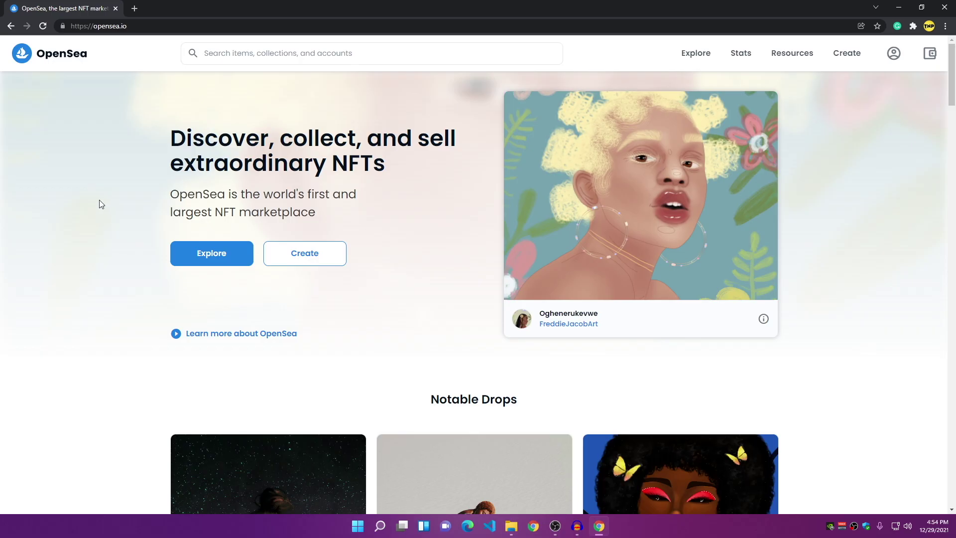
Step: Look over the OpenSea home page, including its notable drops and the top collections over the last 7 days
left_click(141, 27)
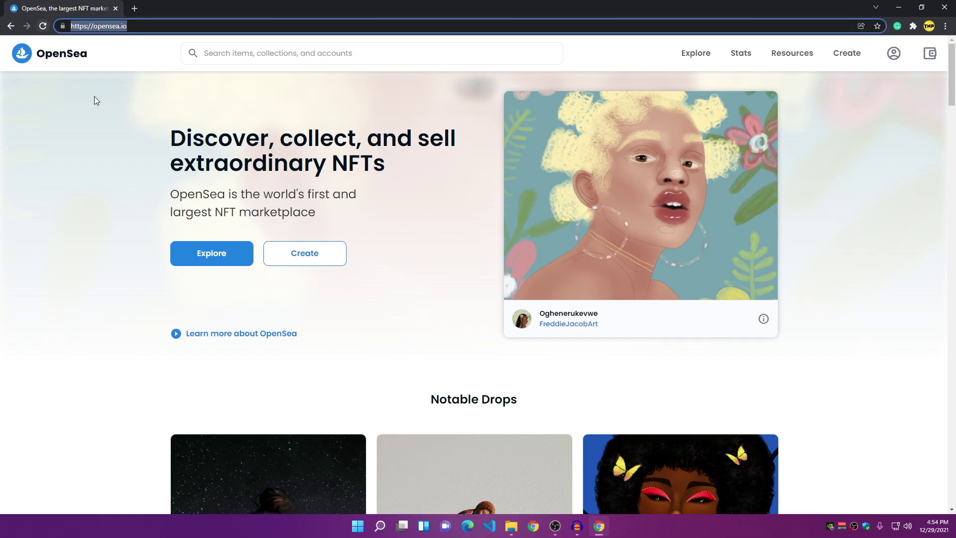
left_click(124, 94)
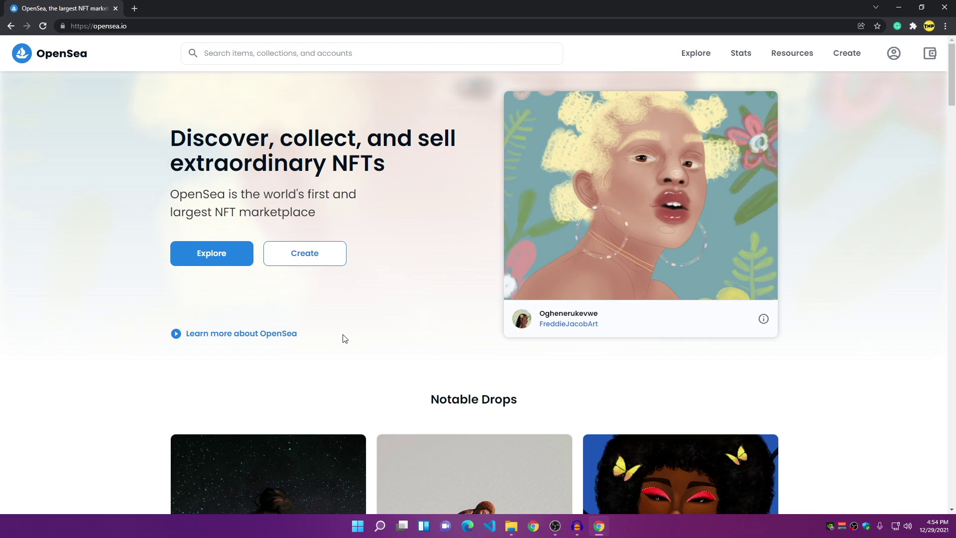
scroll(341, 334, "down", 4)
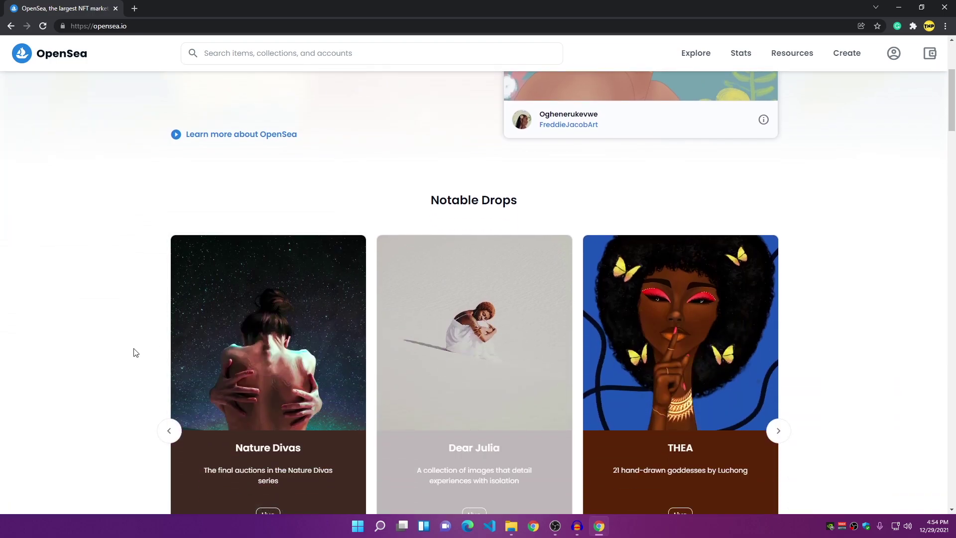
scroll(147, 381, "down", 5)
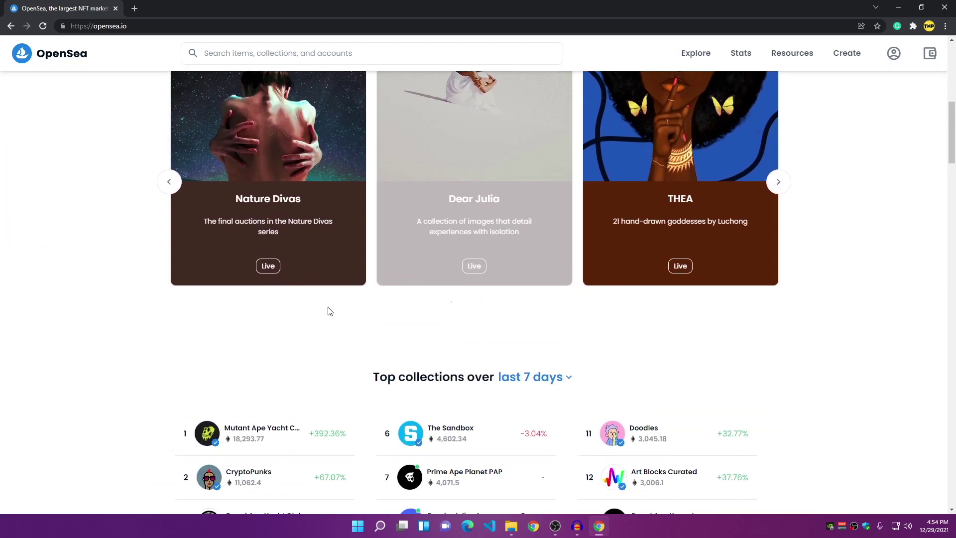
scroll(327, 312, "down", 2)
scroll(313, 271, "down", 2)
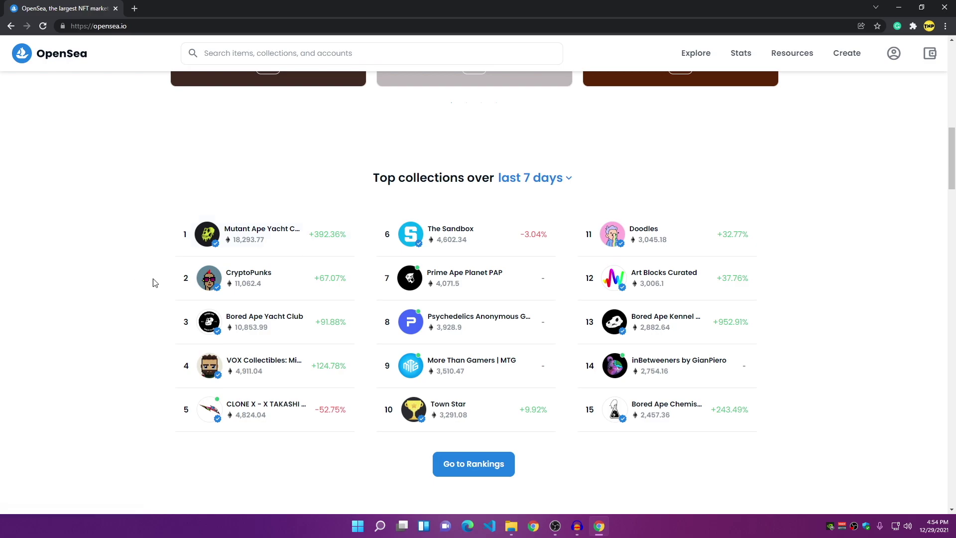
scroll(418, 344, "down", 3)
scroll(441, 347, "up", 15)
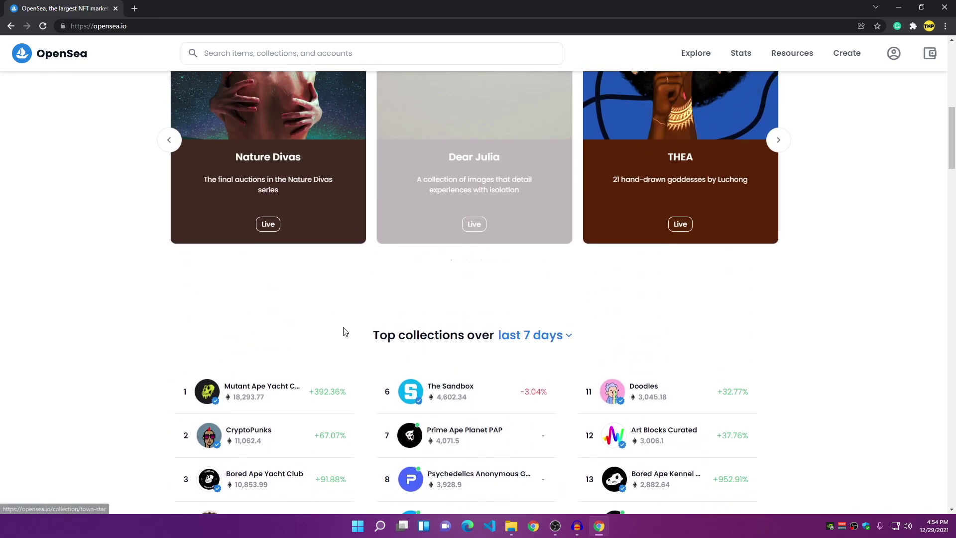
scroll(345, 331, "up", 1)
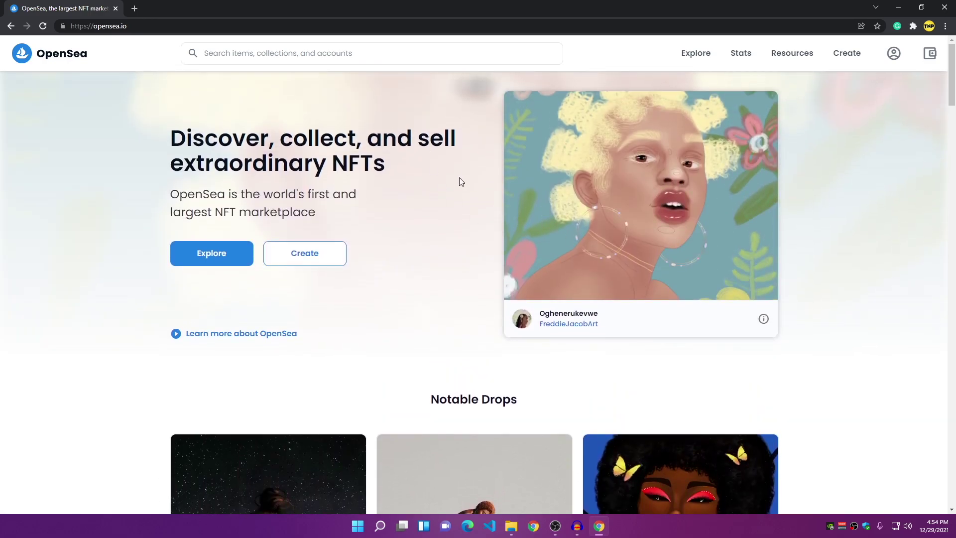
Step: Start creating an NFT on OpenSea and choose MetaMask as the Ethereum wallet to connect
left_click(312, 264)
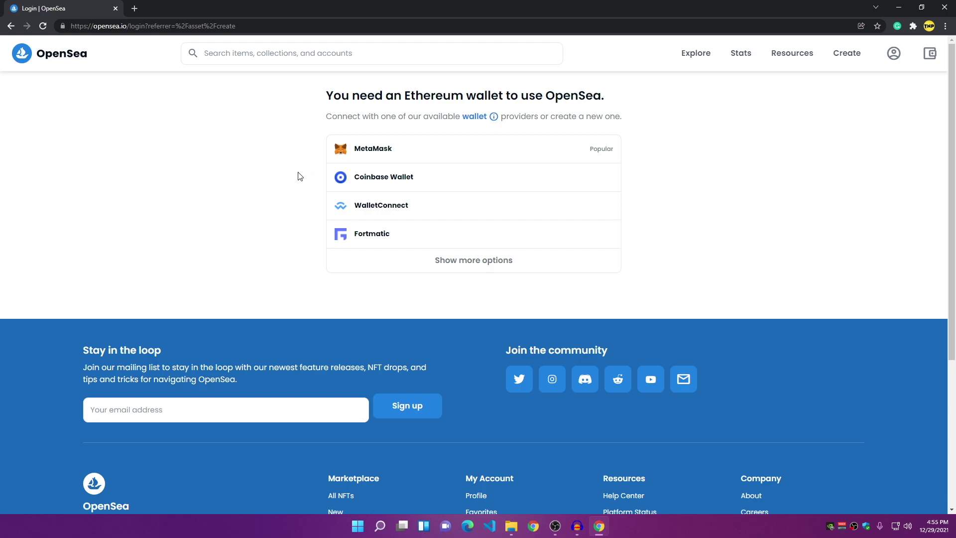
left_click_drag(409, 97, 460, 91)
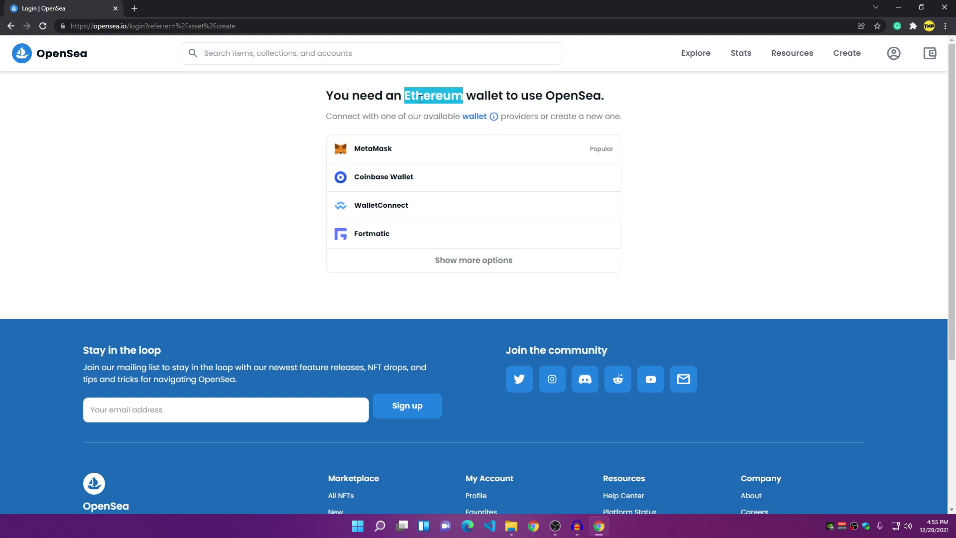
left_click(377, 99)
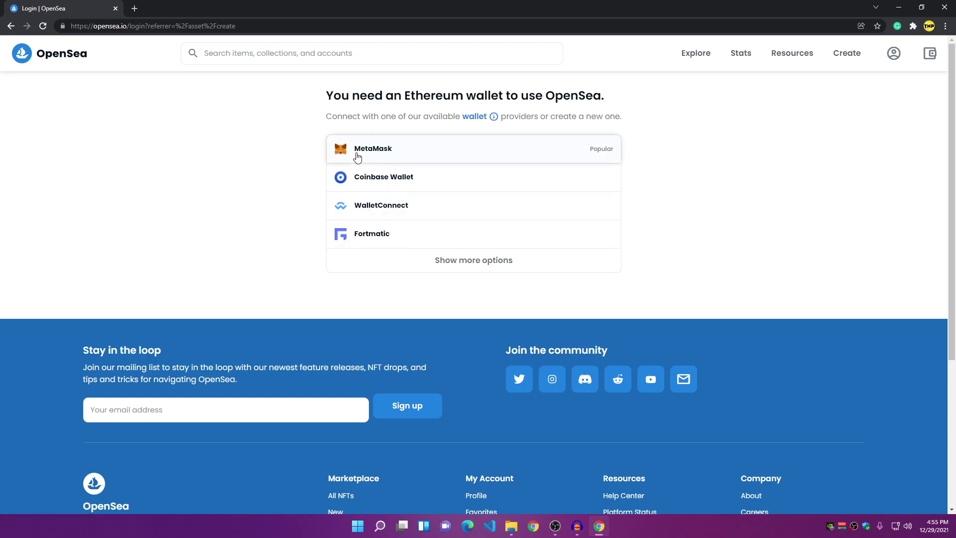
left_click(392, 152)
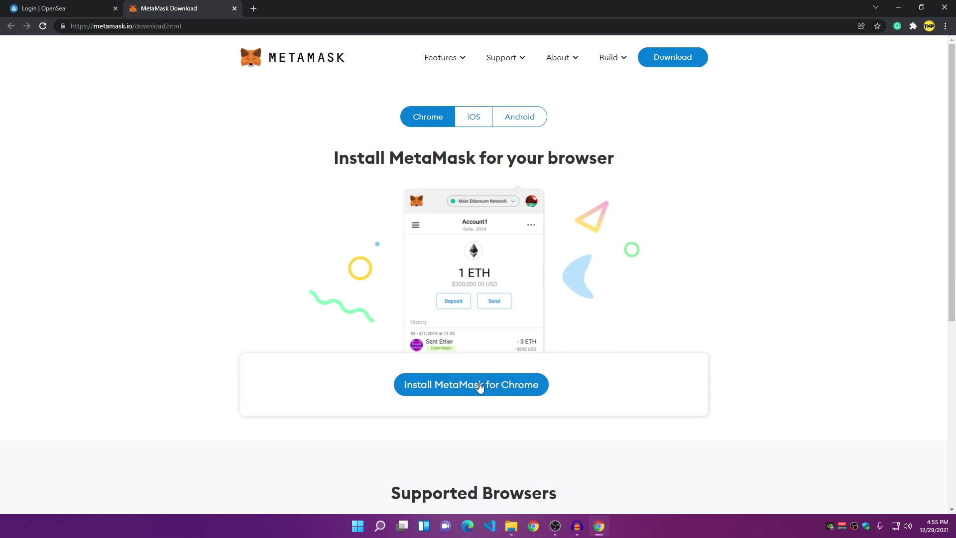
Step: Install the MetaMask extension for Chrome from the Chrome Web Store
left_click(433, 390)
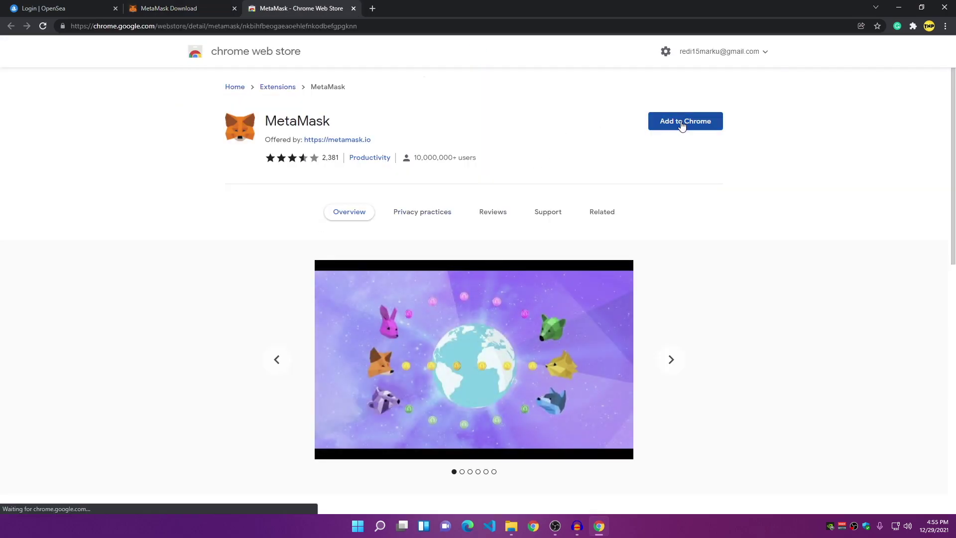
left_click(683, 124)
left_click(493, 138)
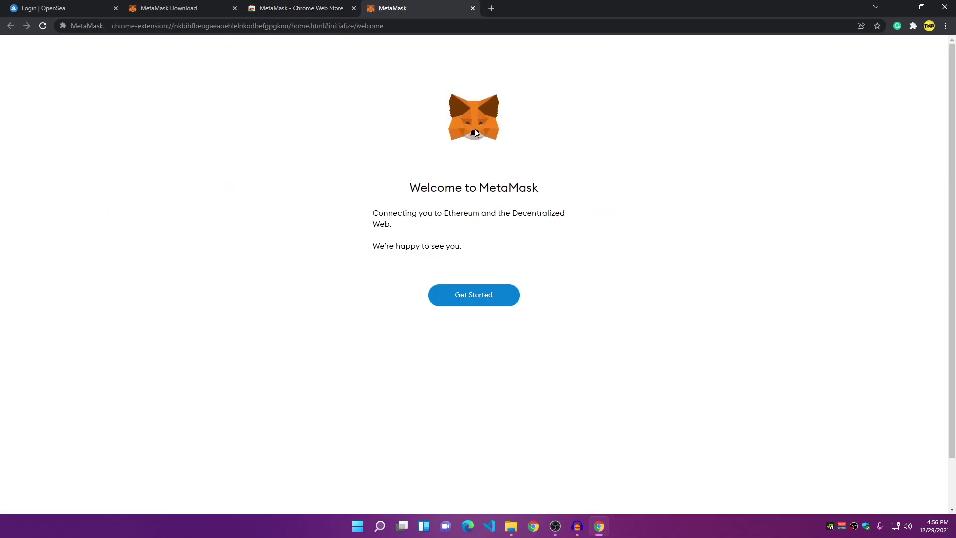
Step: Begin the MetaMask setup, agree to the Terms of Use and submit the new wallet password
left_click(472, 303)
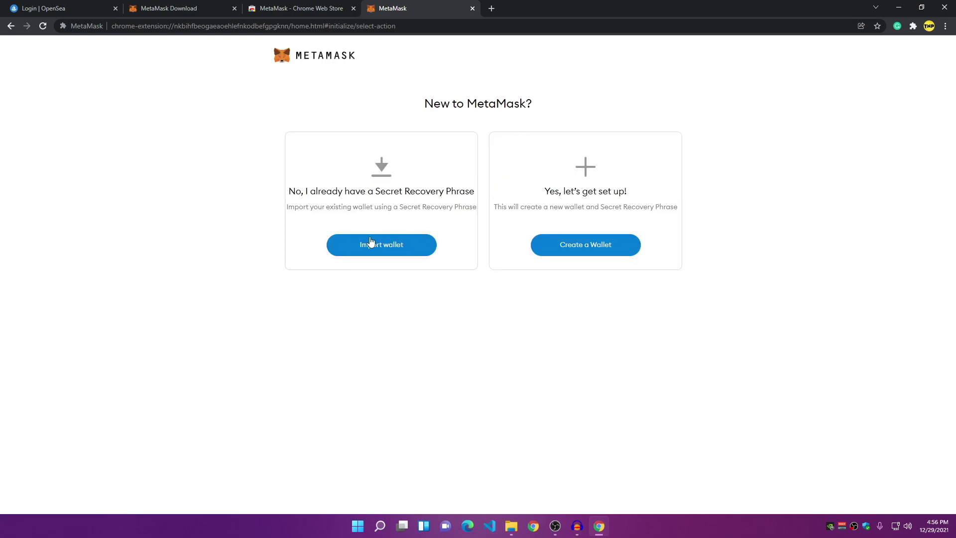
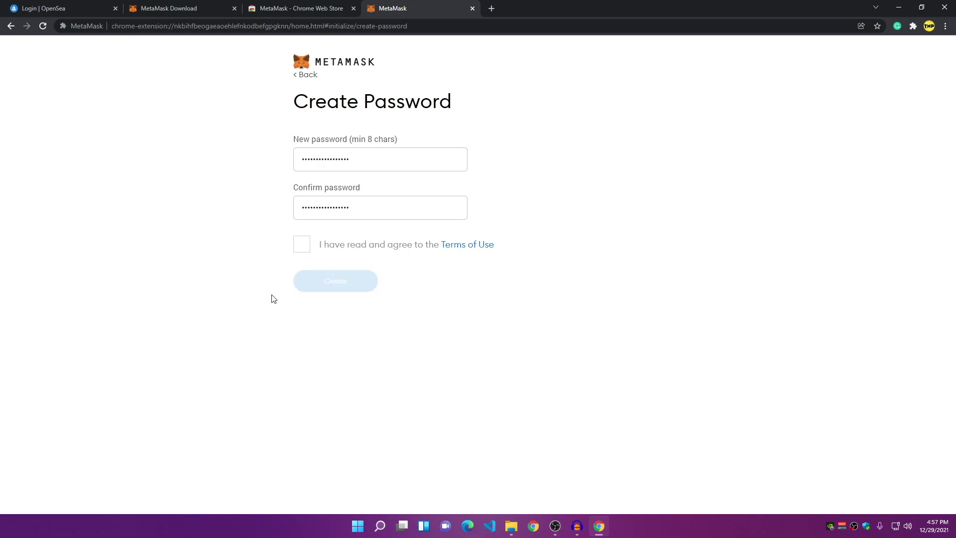
left_click(300, 244)
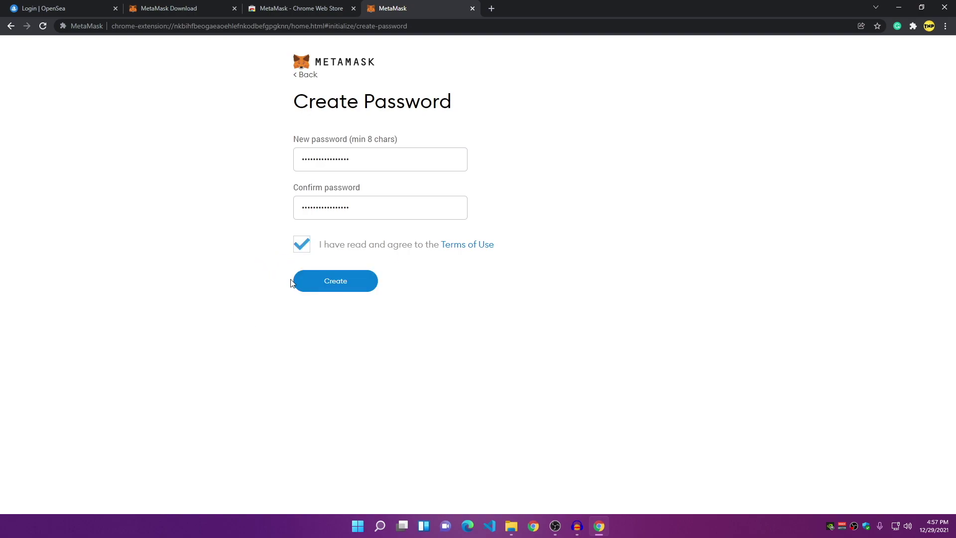
left_click(330, 282)
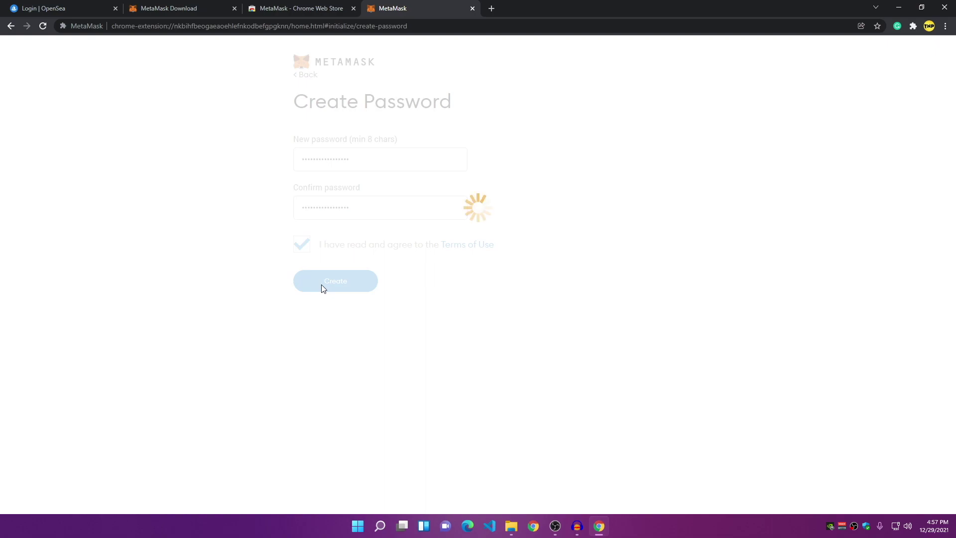
Step: Continue to the Secret Recovery Phrase, reveal its secret words and copy the whole phrase
left_click(314, 364)
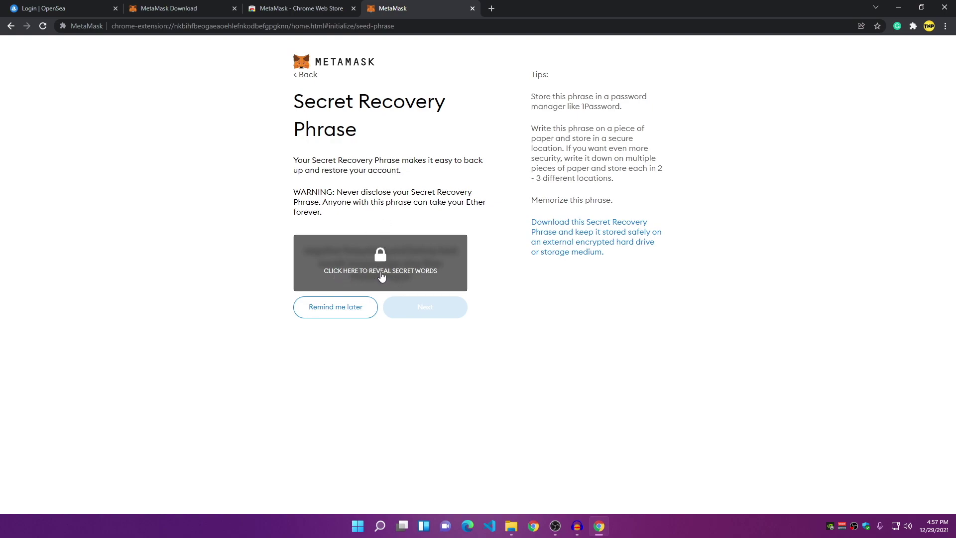
left_click(382, 275)
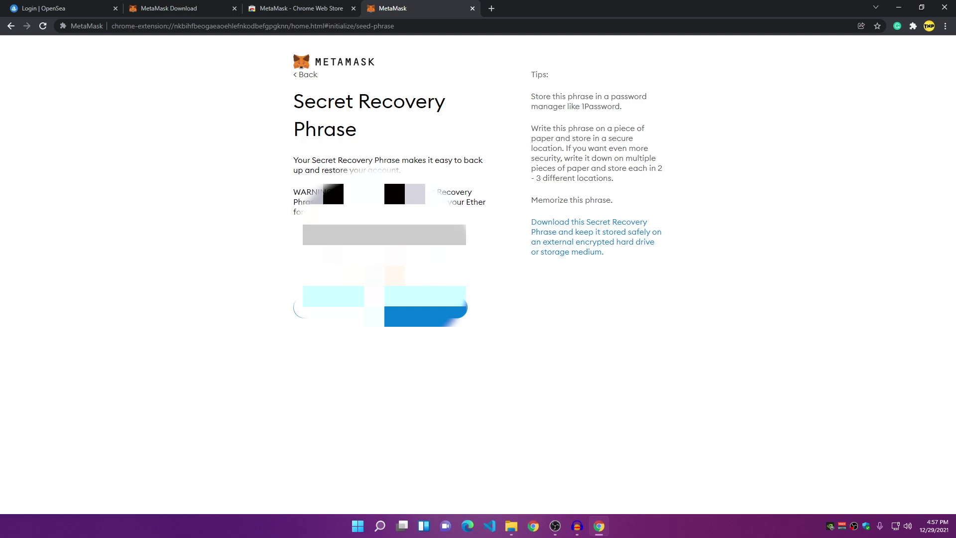
left_click_drag(303, 255, 405, 275)
right_click(385, 257)
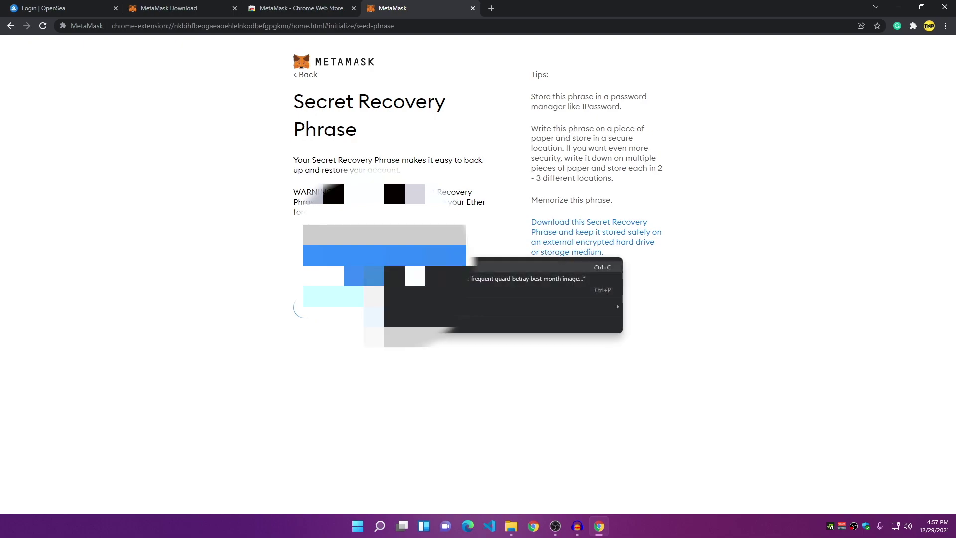
left_click(403, 267)
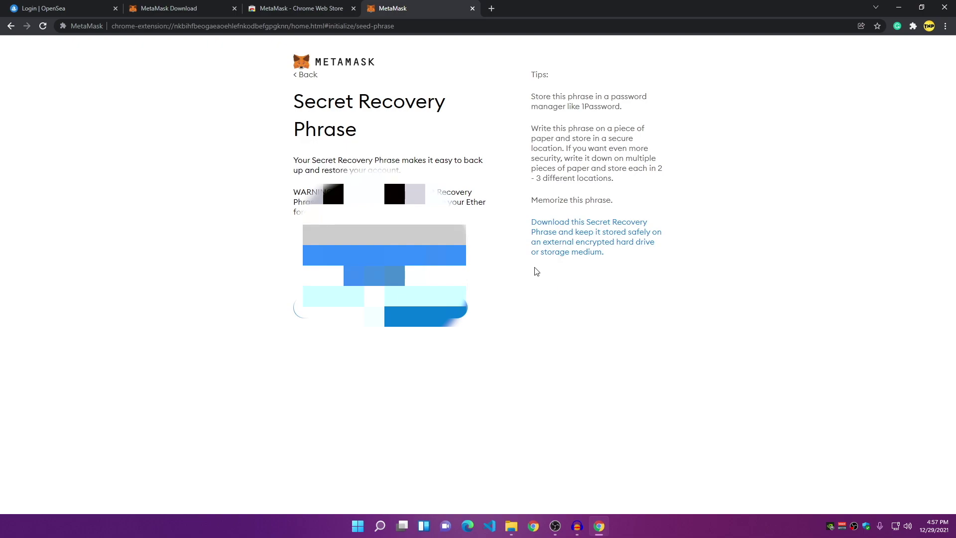
Step: Switch to Notepad, paste the copied Secret Recovery Phrase into a blank note and minimise the window
key("super")
type("note")
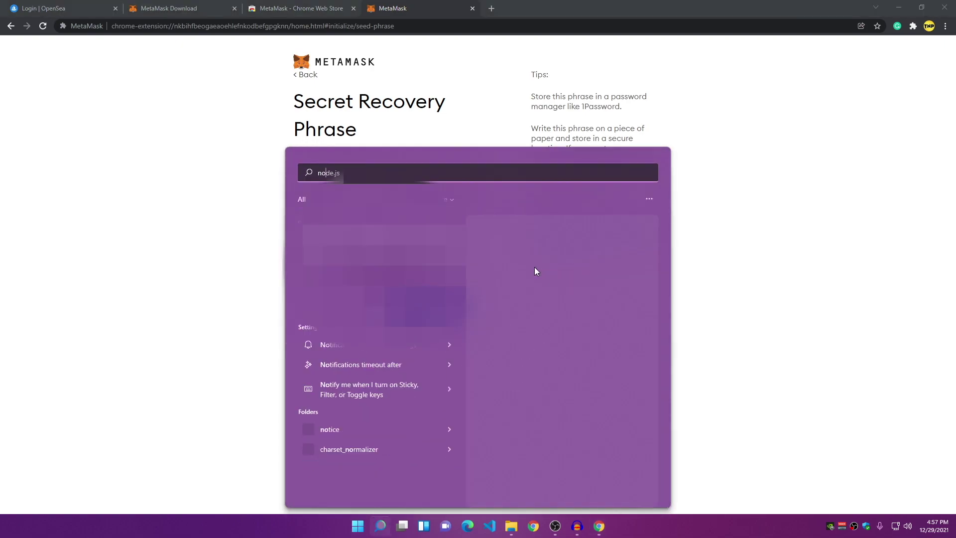
left_click(534, 267)
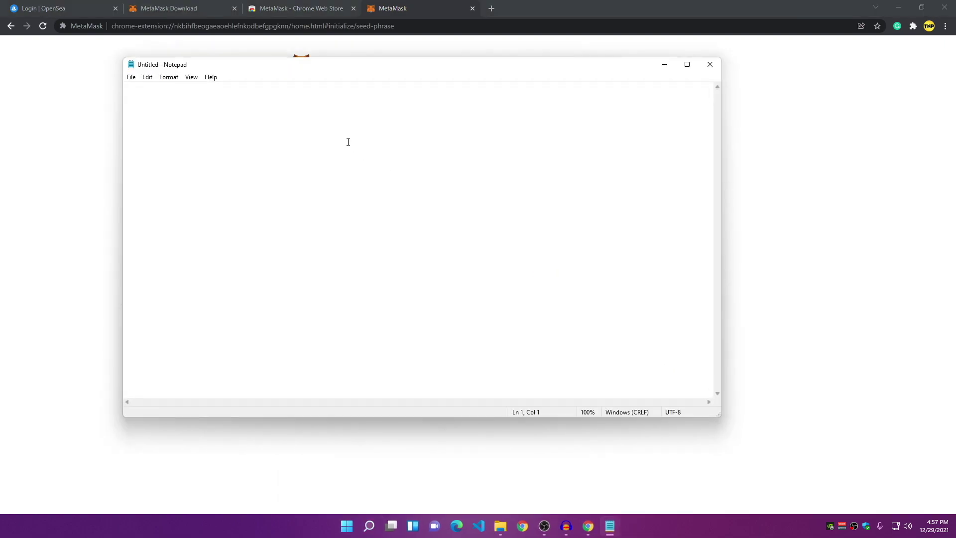
key("super+v")
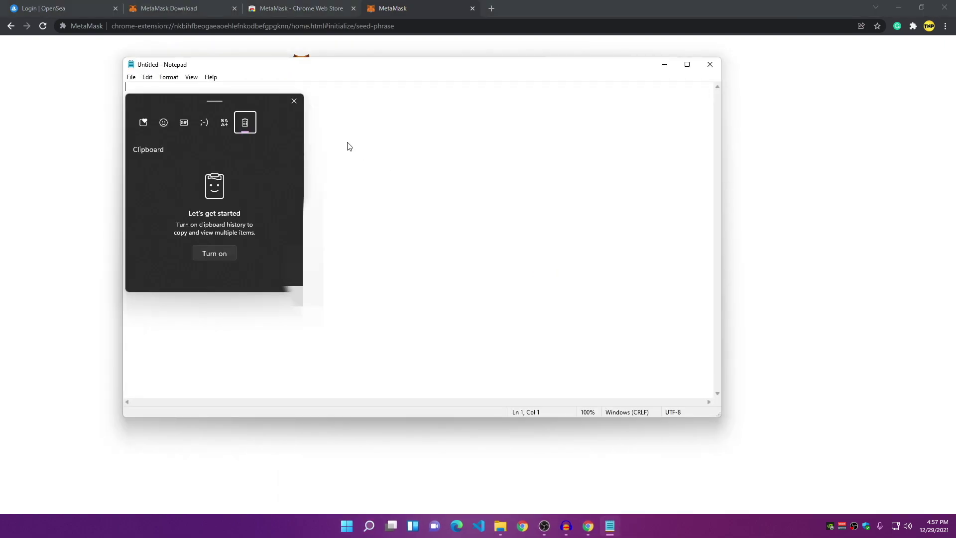
key("Escape")
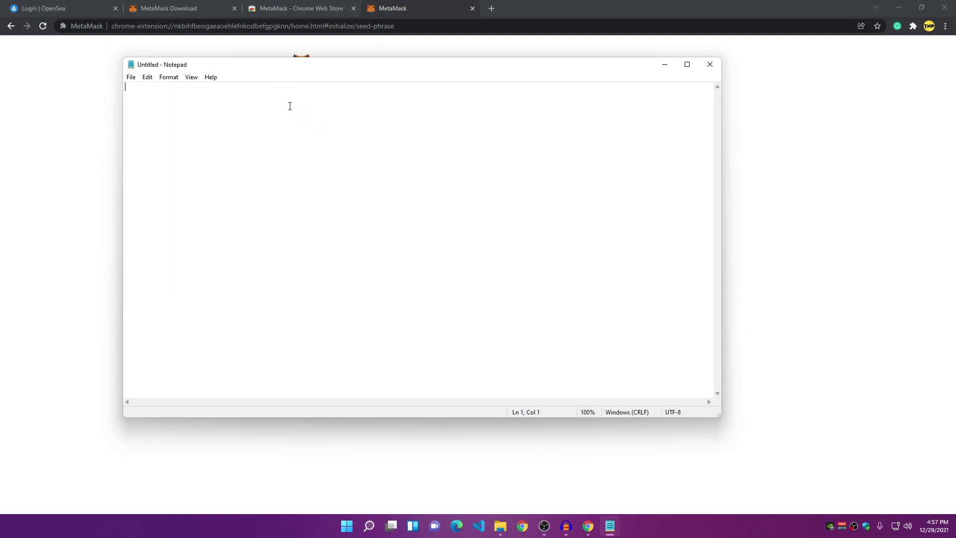
left_click(665, 65)
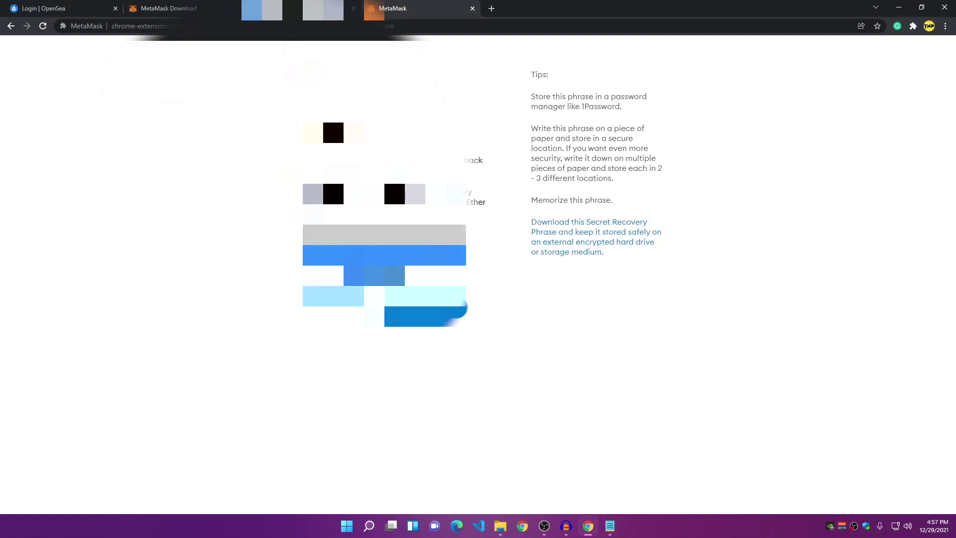
Step: Proceed to the Secret Recovery Phrase confirmation, select all the words in the order saved in Notepad and confirm them
left_click(426, 317)
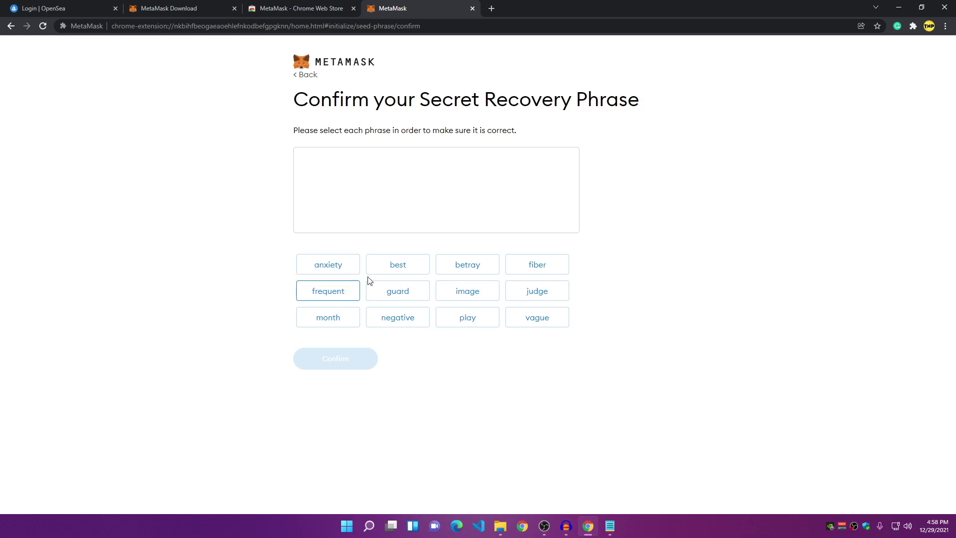
left_click(610, 526)
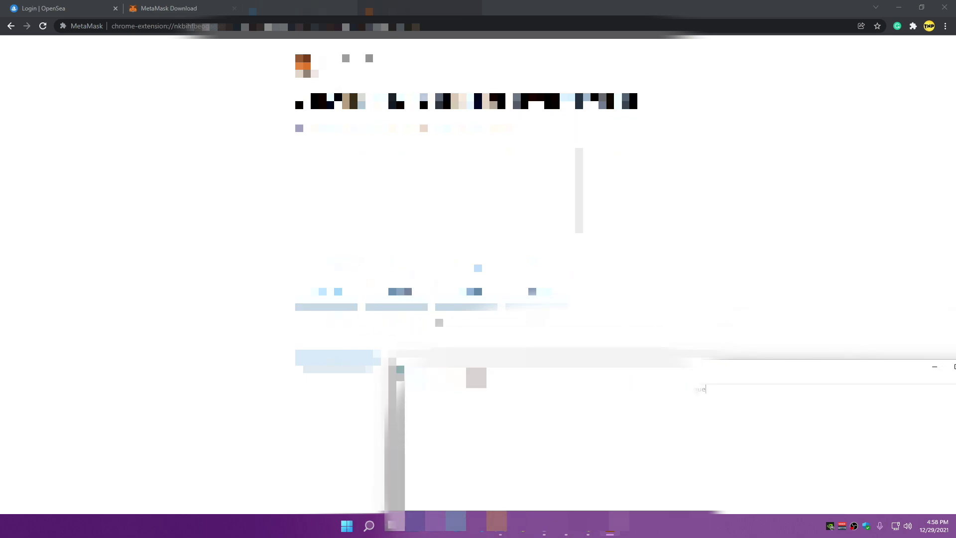
left_click(396, 311)
left_click(326, 294)
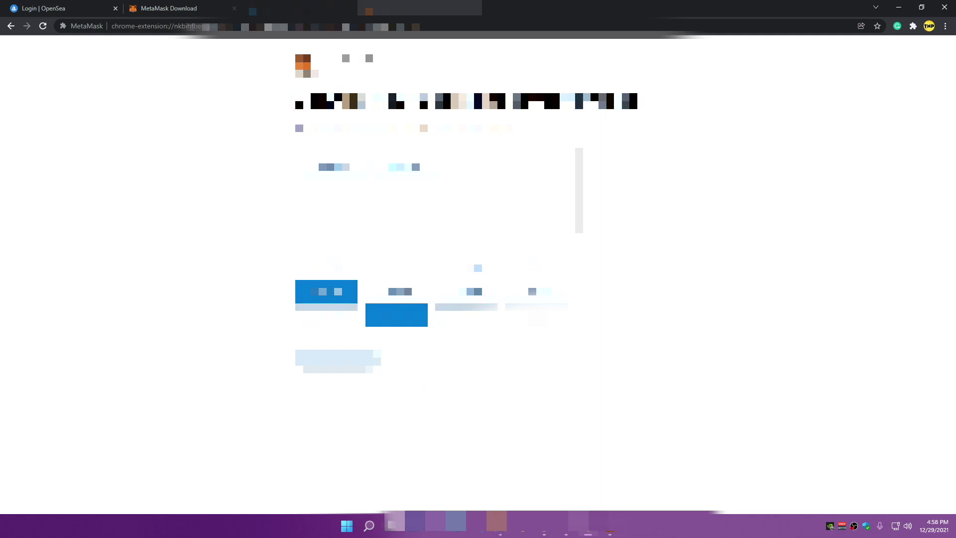
left_click(466, 264)
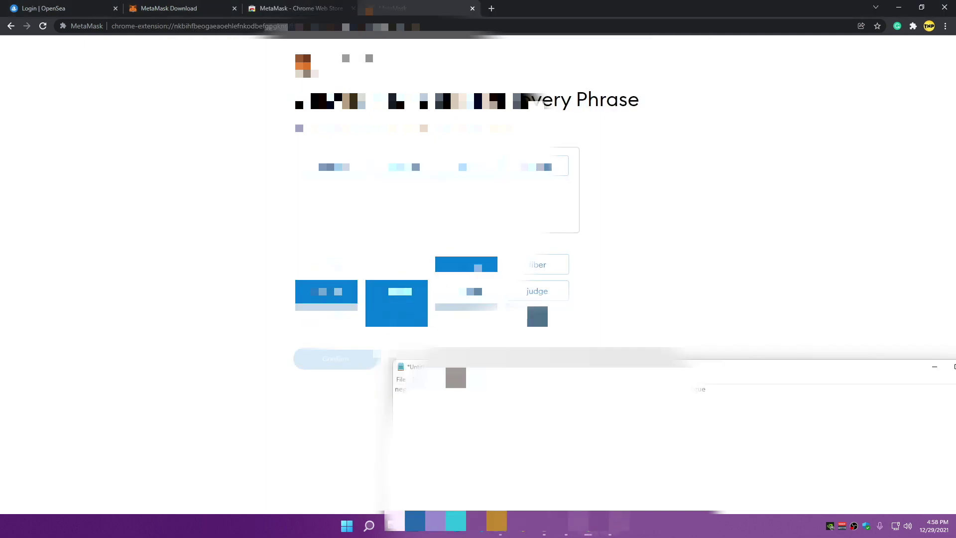
left_click(397, 263)
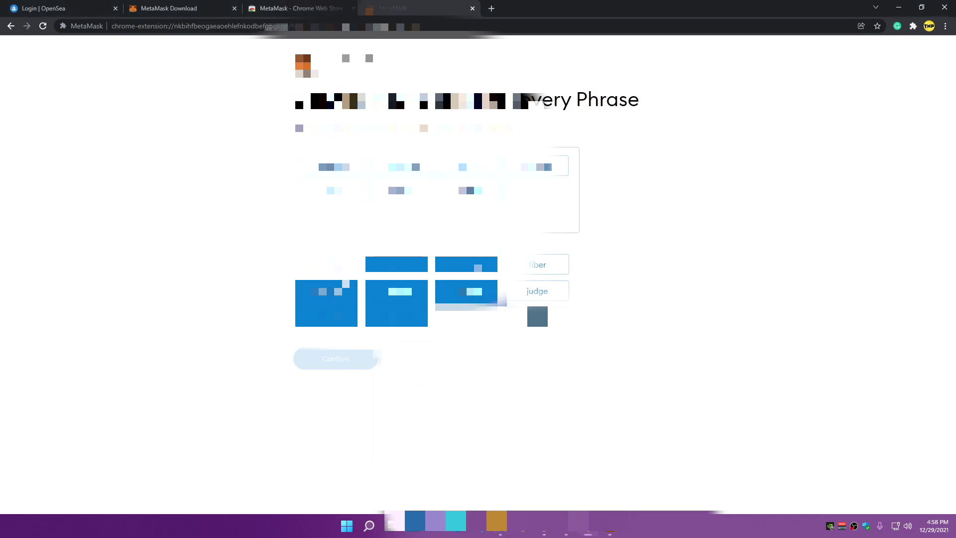
left_click(470, 303)
left_click(537, 291)
left_click(536, 265)
left_click(326, 264)
left_click(537, 317)
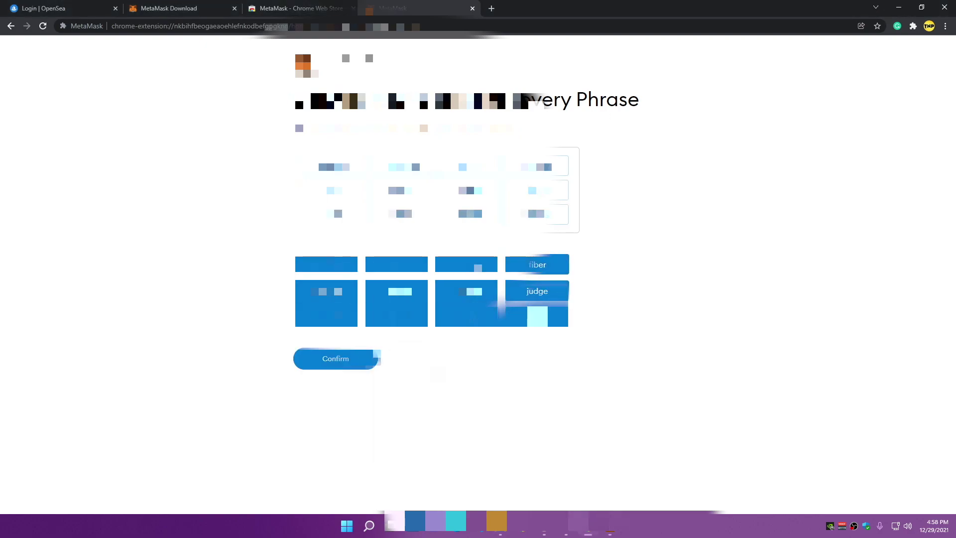
left_click(326, 367)
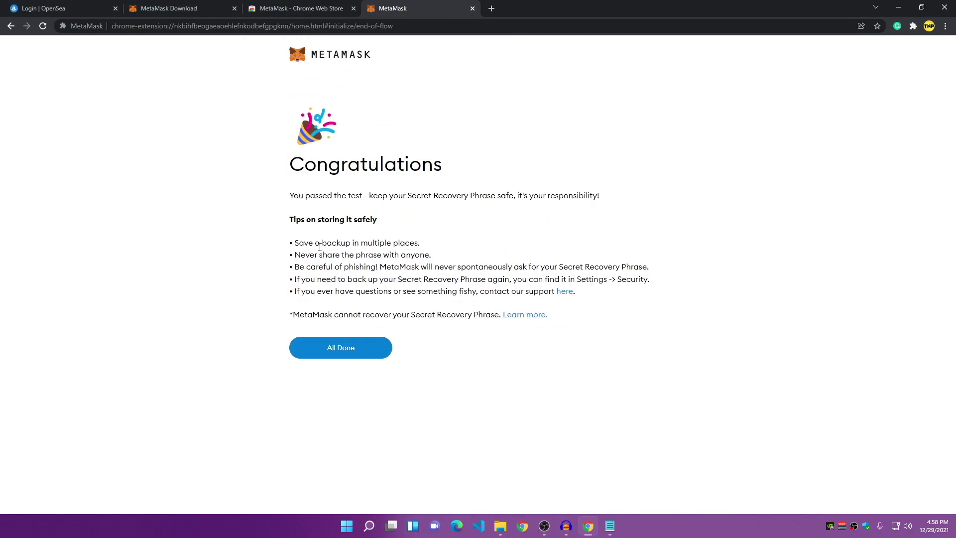
Step: Finish the MetaMask setup, dismiss the What's new notice and check the account's ETH balance
left_click(326, 351)
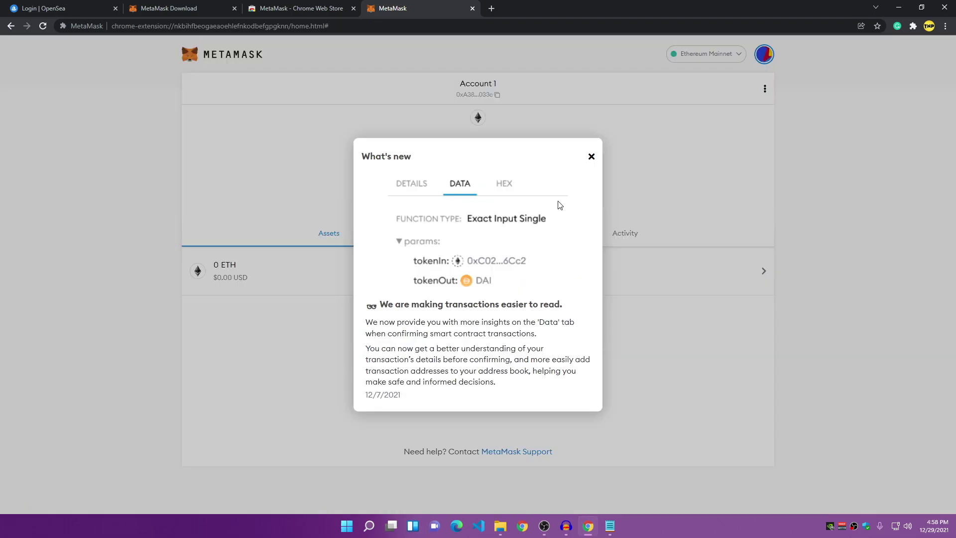
left_click(591, 156)
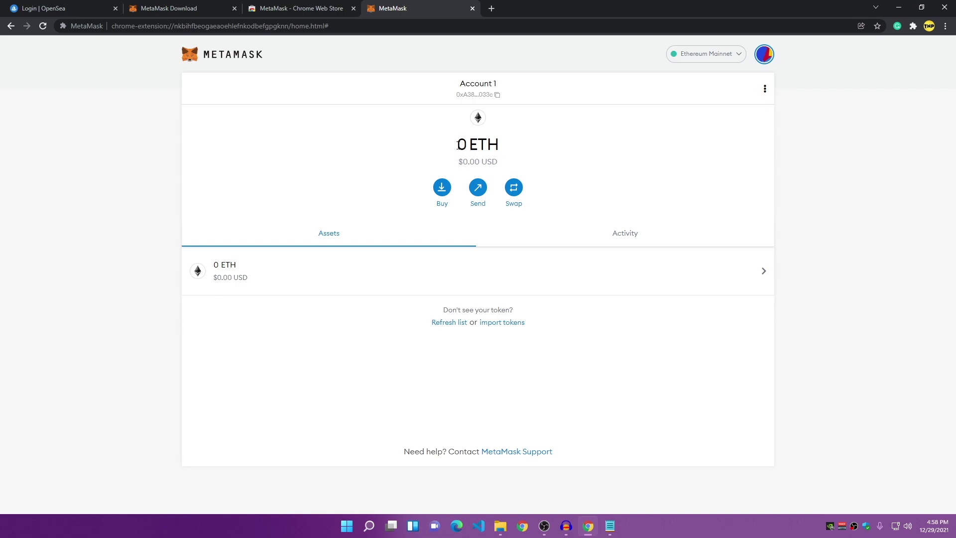
left_click_drag(458, 145, 506, 148)
left_click(446, 151)
Step: Close the MetaMask wallet, Chrome Web Store and MetaMask Download pages, and reload the OpenSea login page
key("ctrl+w")
key("ctrl+w")
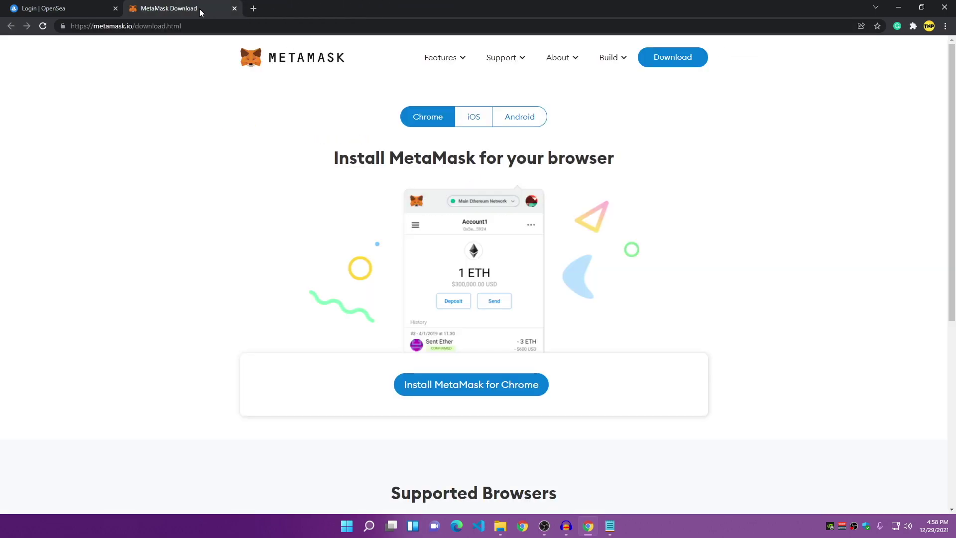
key("ctrl+w")
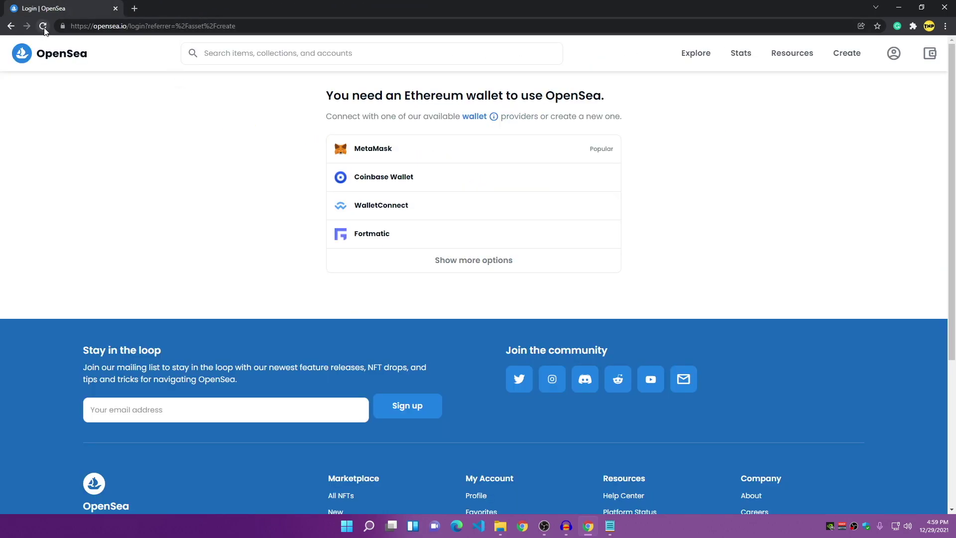
left_click(44, 28)
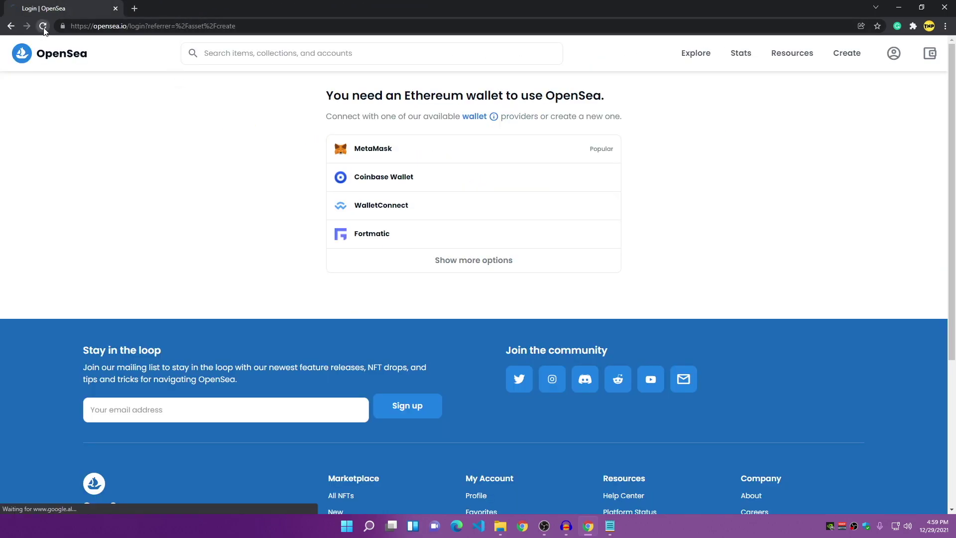
Step: Connect MetaMask Account 1 to OpenSea and sign the signature request
left_click(401, 152)
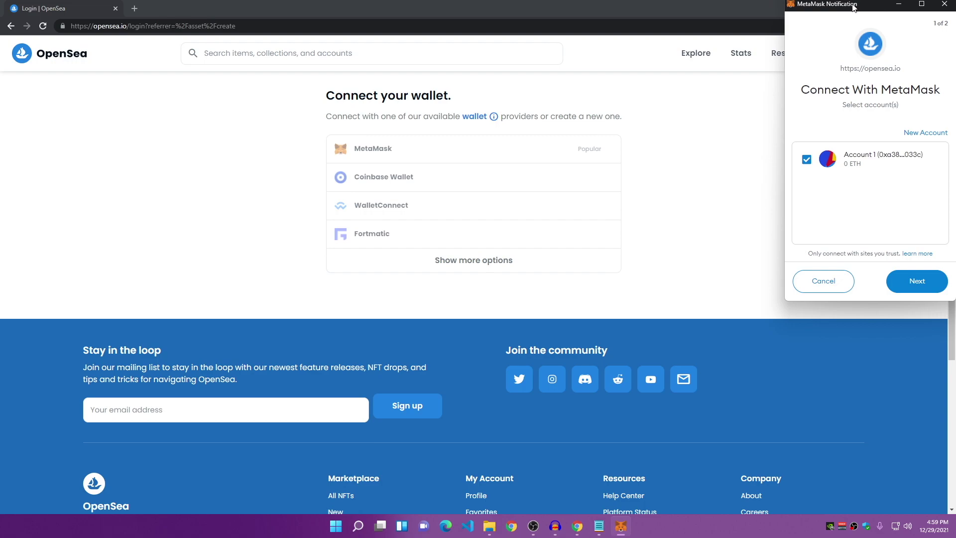
left_click_drag(853, 6, 713, 51)
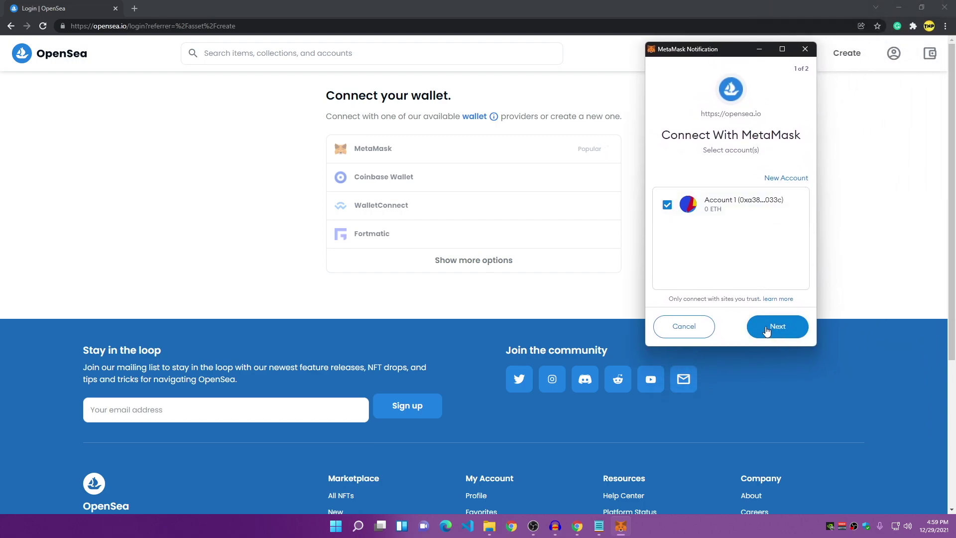
left_click(767, 330)
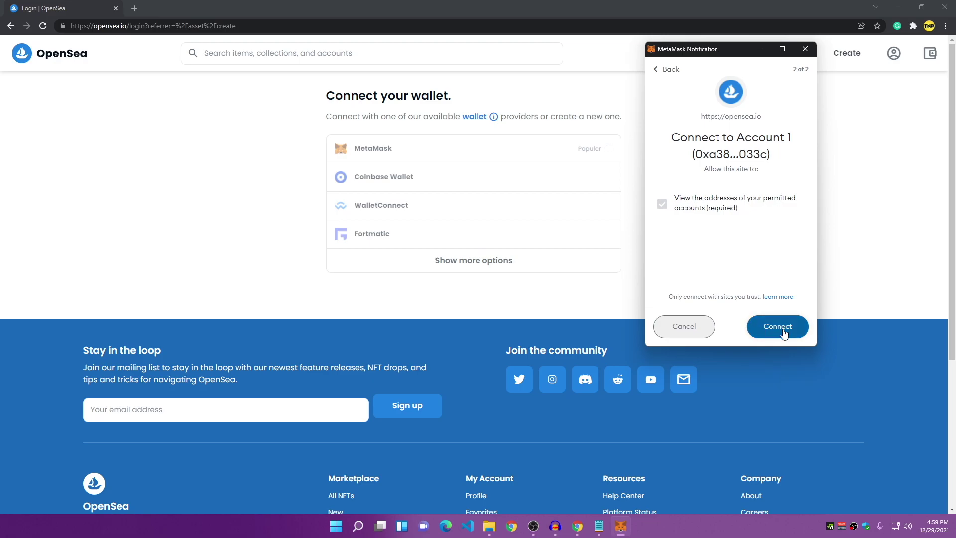
left_click(781, 330)
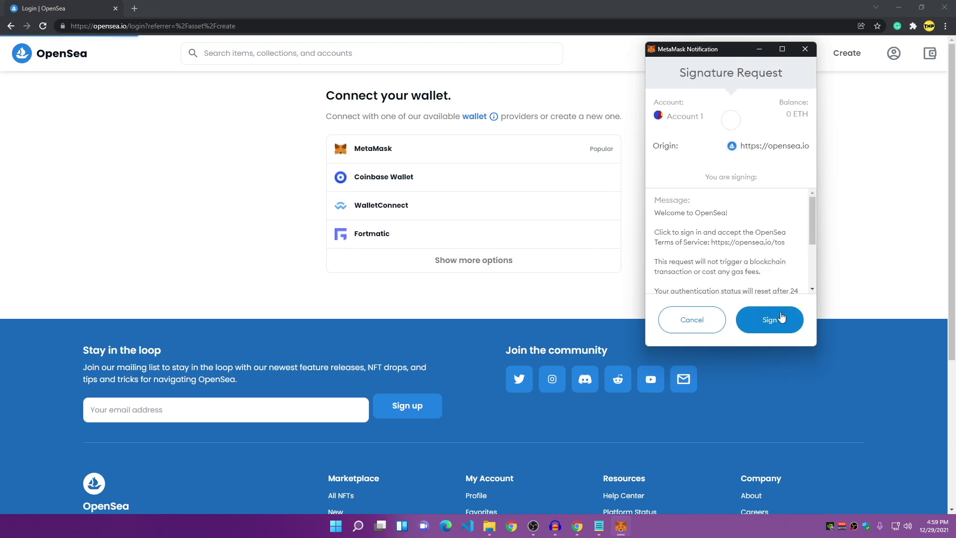
left_click(766, 321)
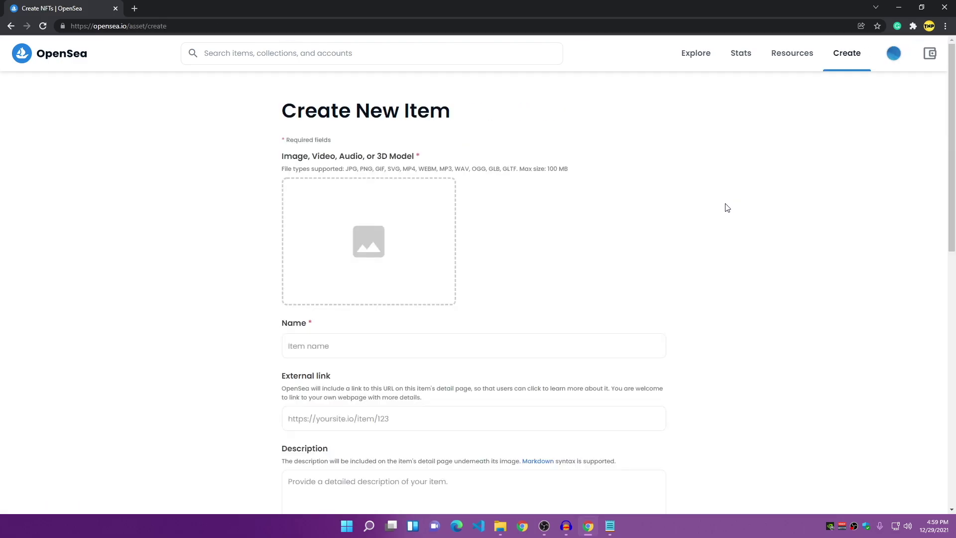
Step: Look over the Create New Item form and browse the trending collections on OpenSea's Explore Collections page
scroll(448, 309, "down", 10)
scroll(528, 323, "up", 9)
scroll(448, 279, "up", 2)
left_click(41, 60)
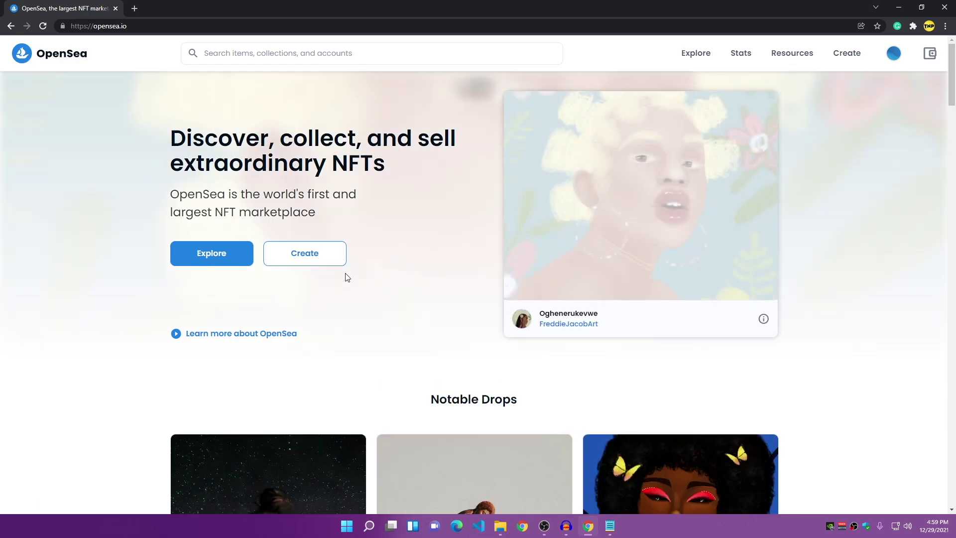
left_click(213, 253)
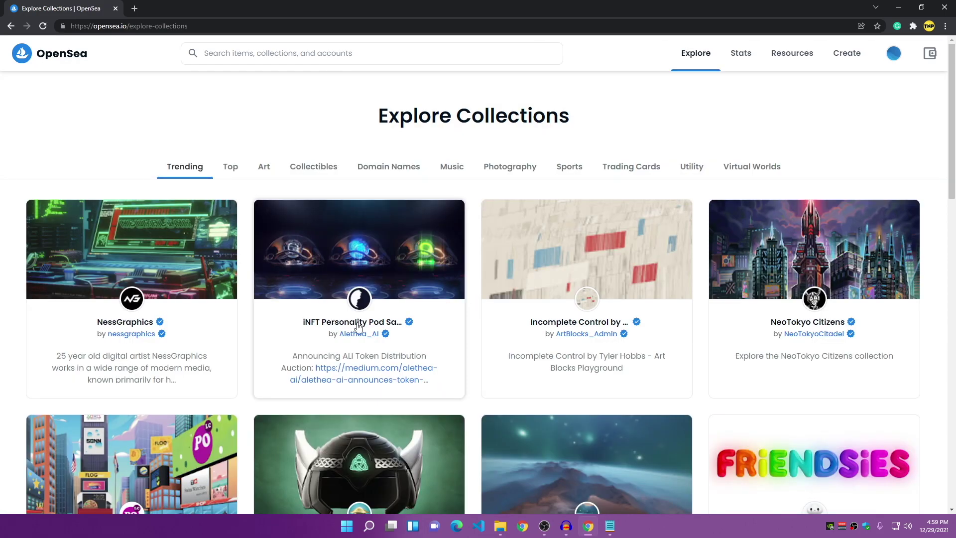
scroll(628, 373, "down", 2)
scroll(628, 370, "down", 13)
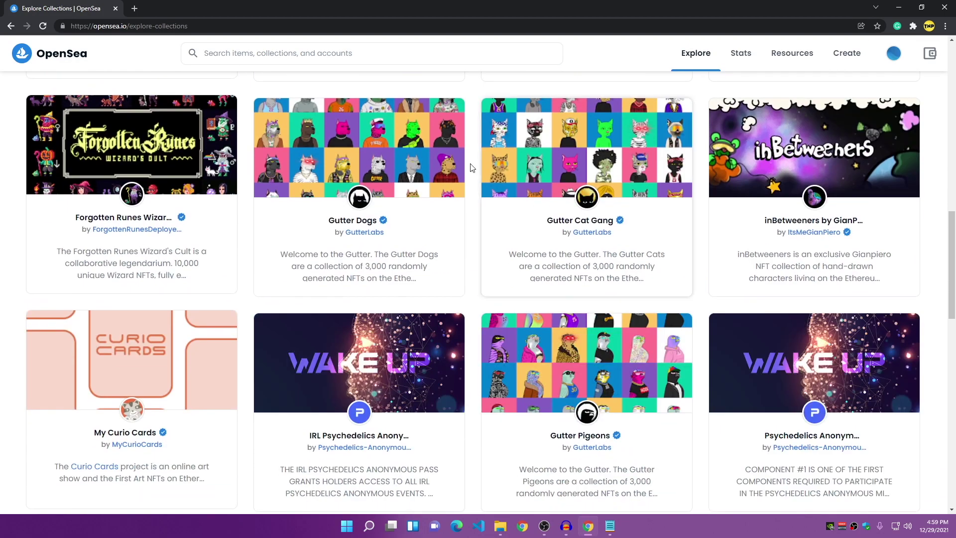
scroll(697, 259, "up", 10)
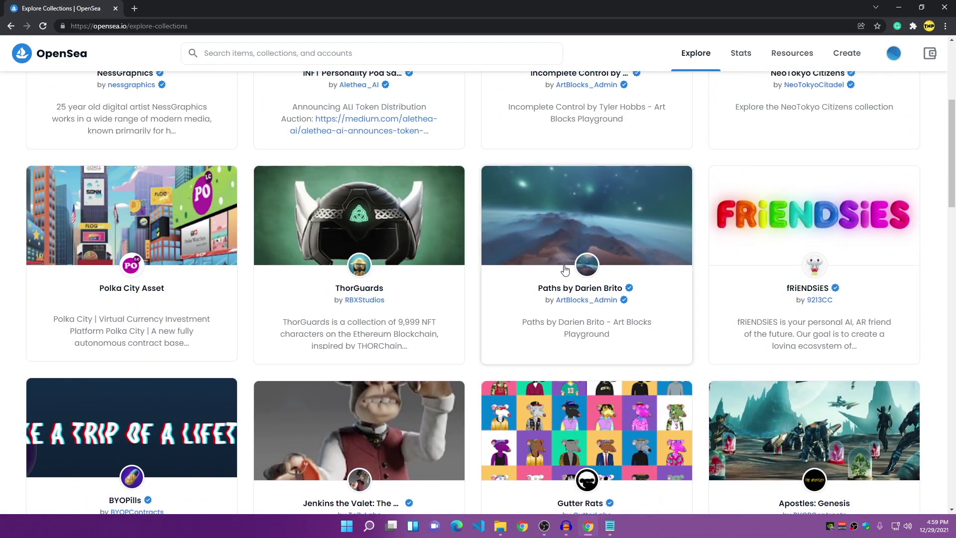
scroll(674, 222, "up", 2)
Step: Pin the MetaMask extension in the browser and check Account 1's ETH balance in the wallet
left_click(911, 27)
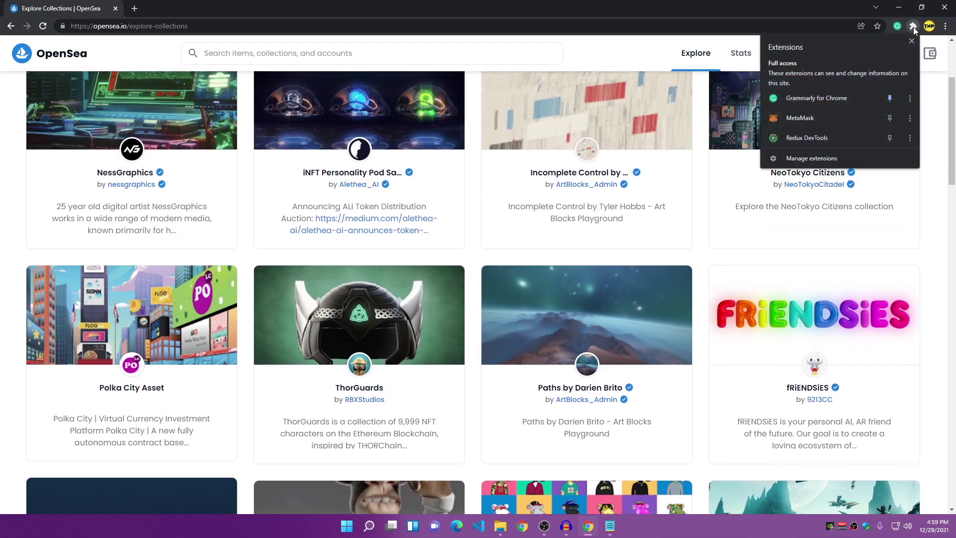
left_click(887, 119)
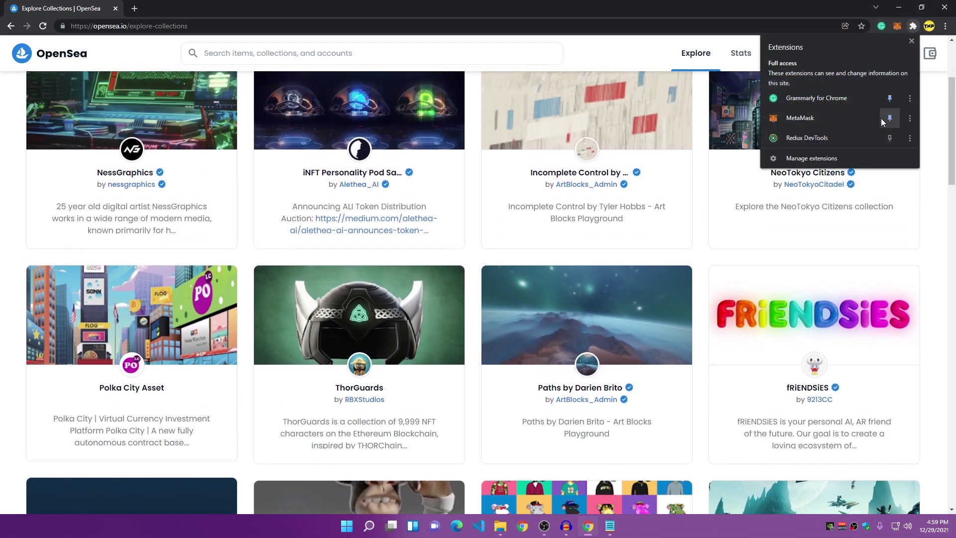
left_click(897, 26)
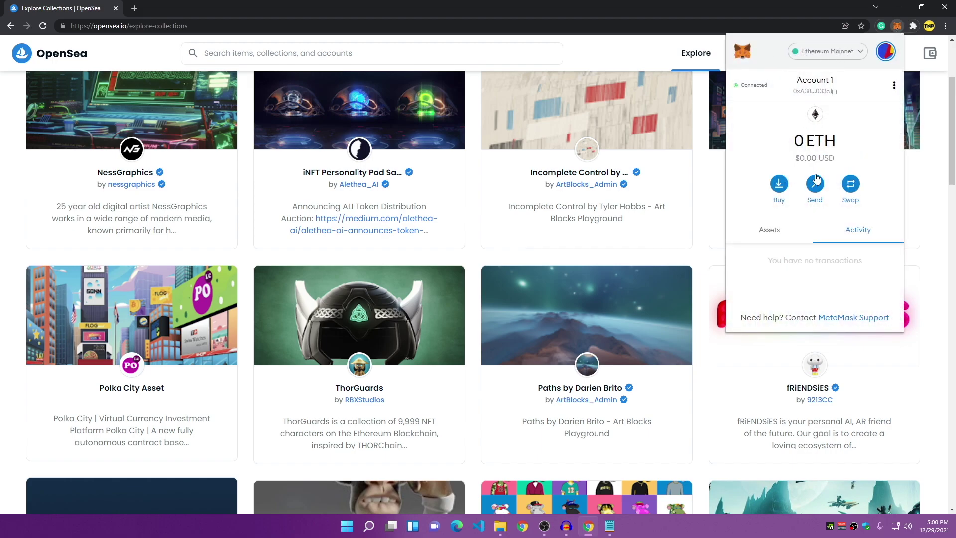
left_click_drag(796, 142, 840, 149)
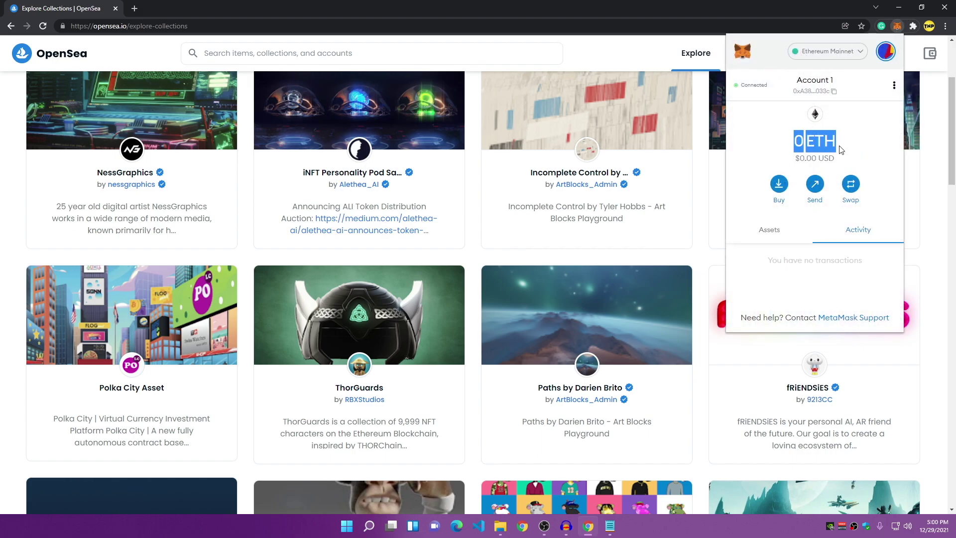
left_click(810, 158)
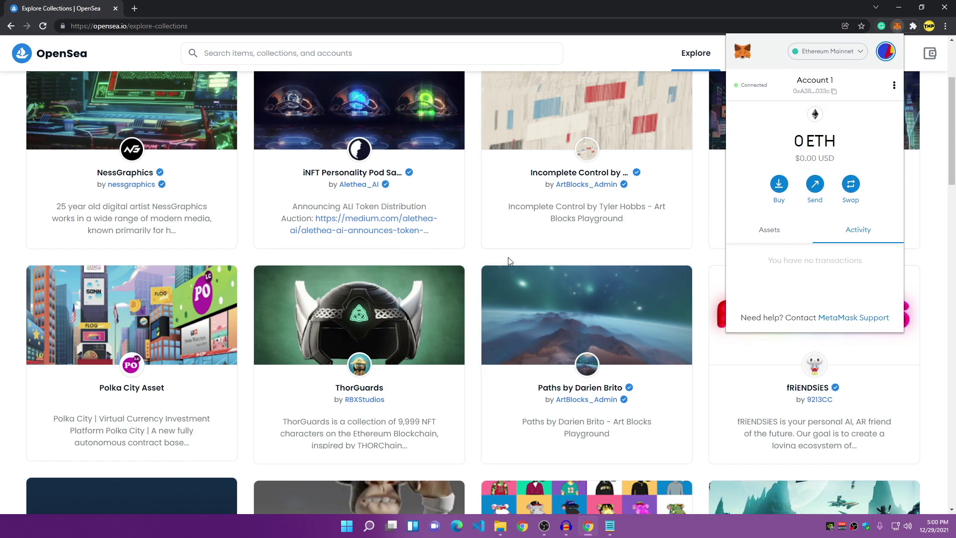
left_click(568, 262)
Step: Start a new item and upload the green-haired girl image from the NFT-COLLECTION folder in Documents
scroll(264, 248, "up", 3)
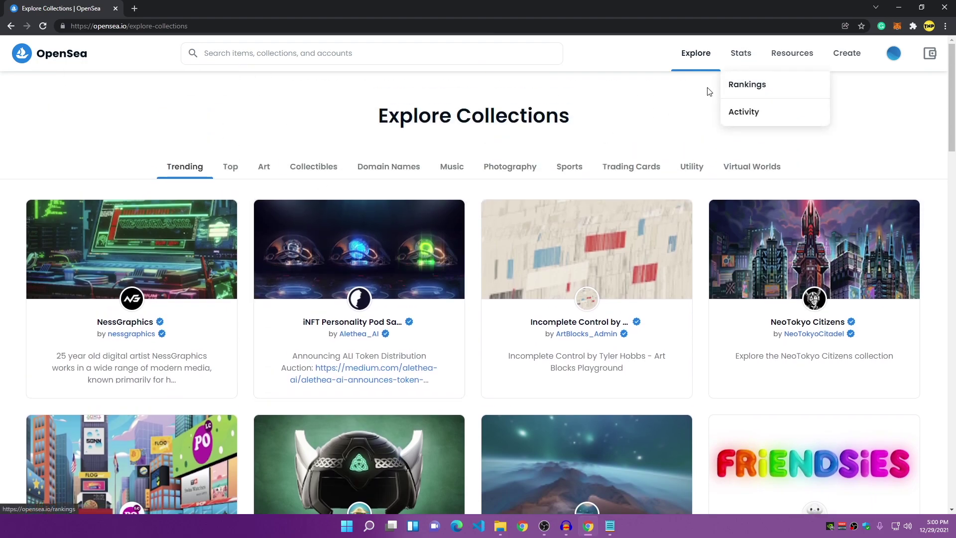
left_click(848, 59)
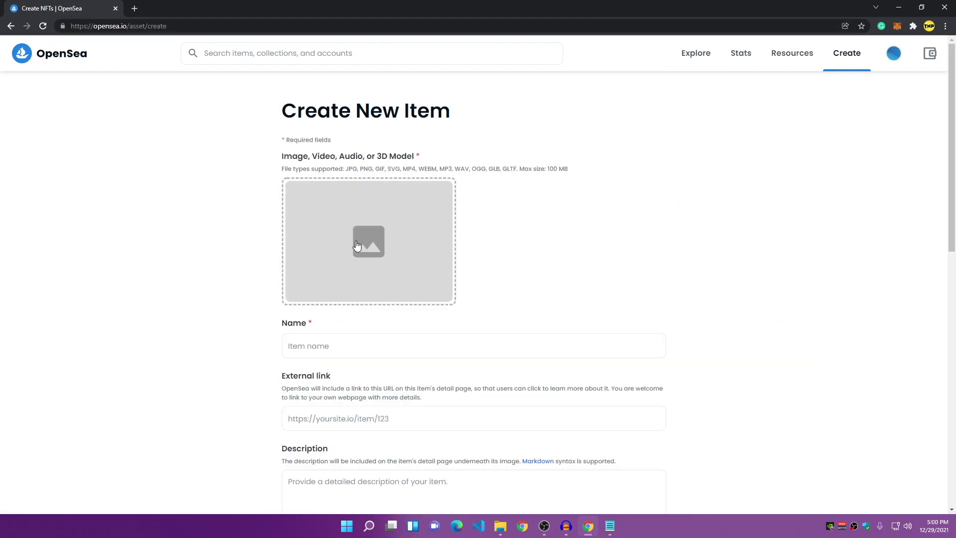
left_click(364, 249)
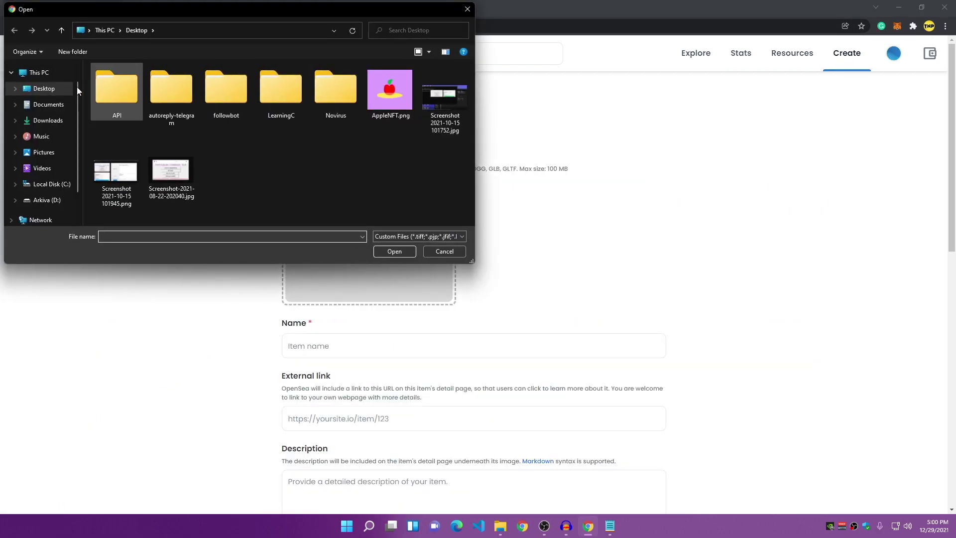
left_click(42, 105)
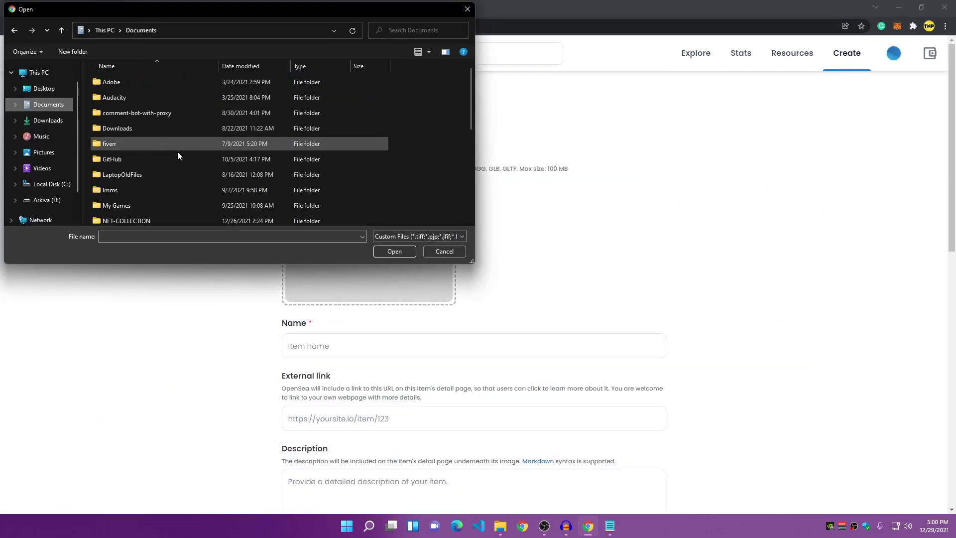
double_click(144, 220)
left_click(118, 95)
double_click(118, 95)
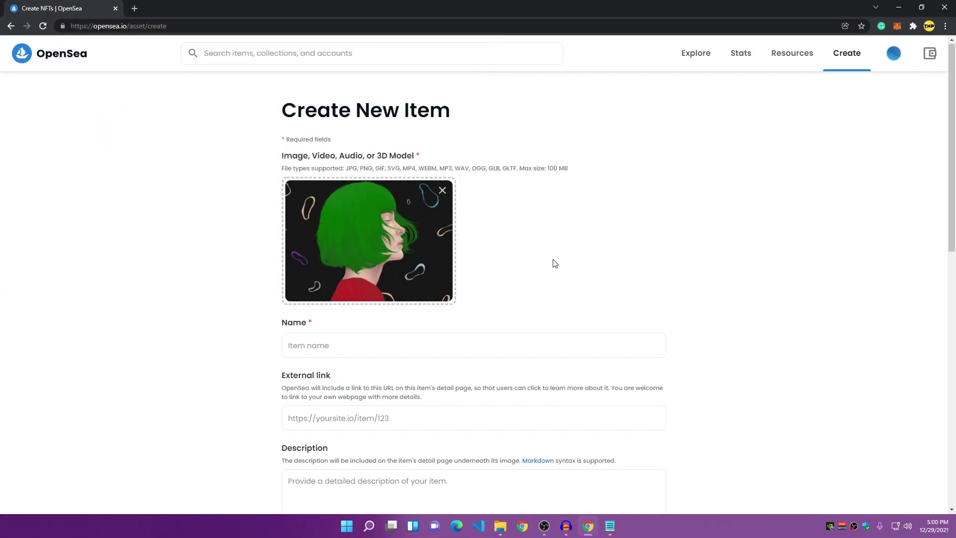
Step: Name the new item "Boring Girl"
scroll(557, 265, "down", 3)
left_click(339, 199)
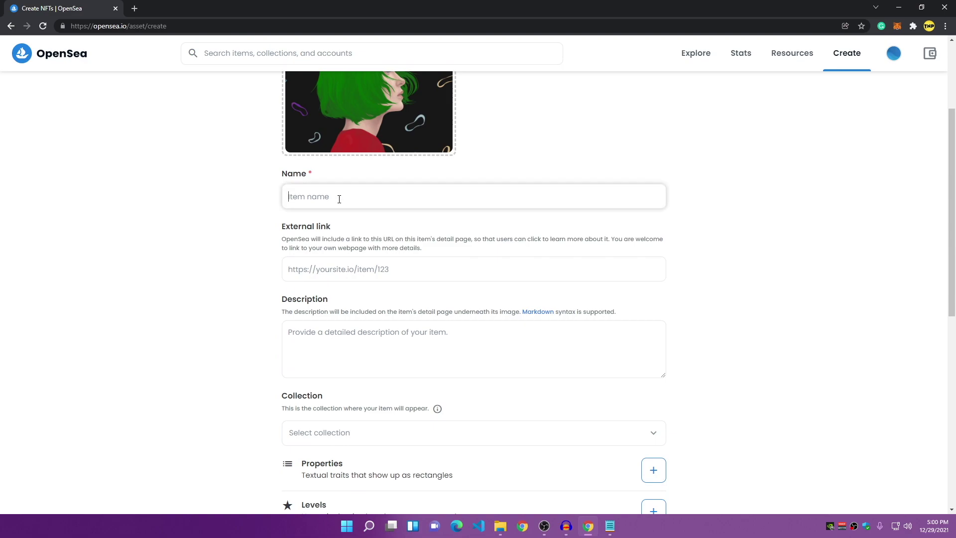
type("L")
key("BackSpace")
type("Boring Girl")
scroll(376, 294, "up", 2)
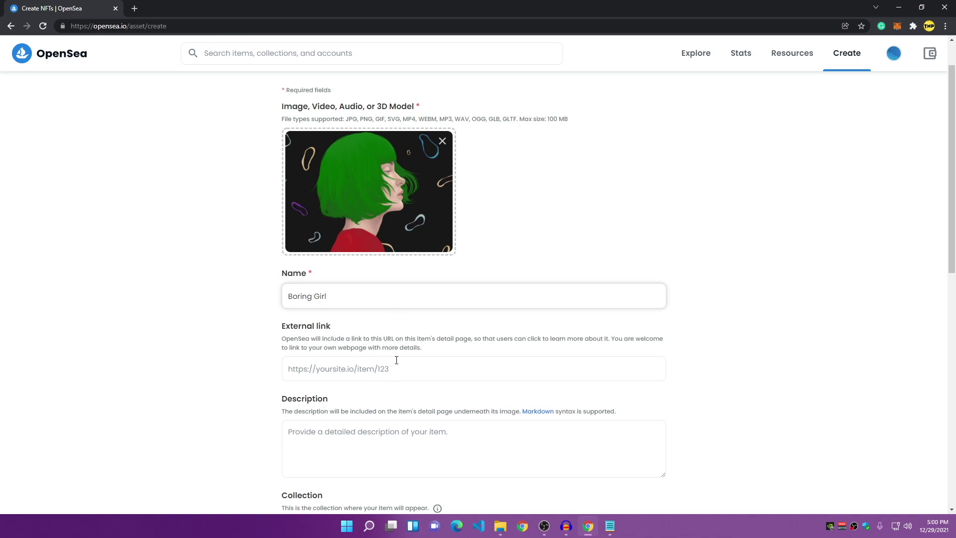
Step: Leave the external link empty and enter the item description "Just a boring girl in dark."
scroll(361, 348, "down", 1)
left_click(387, 327)
scroll(398, 316, "down", 1)
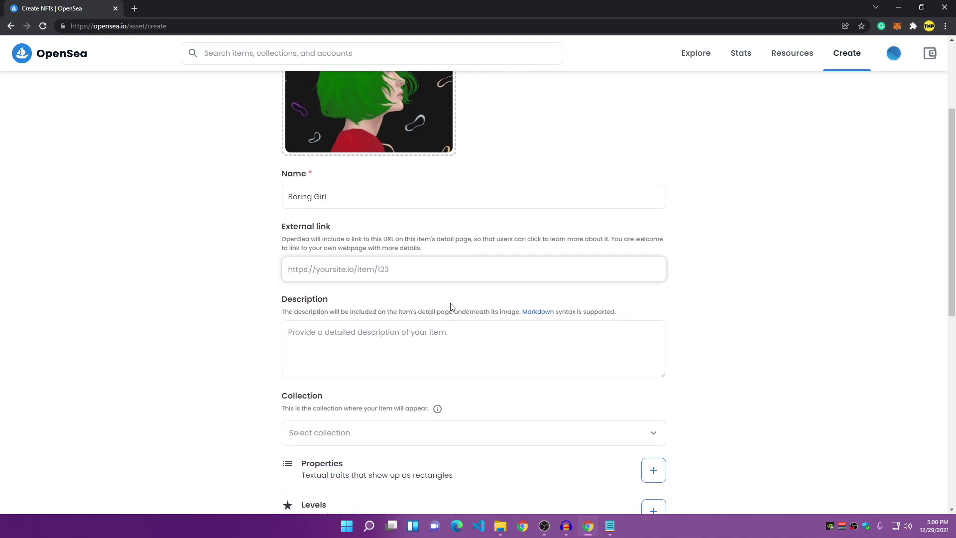
left_click(403, 345)
scroll(350, 294, "down", 3)
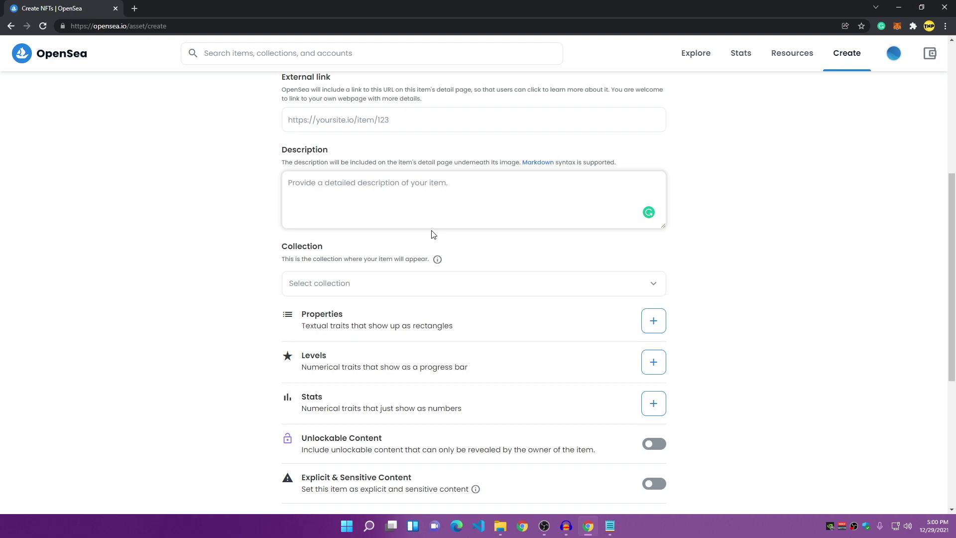
type("Just a boring git")
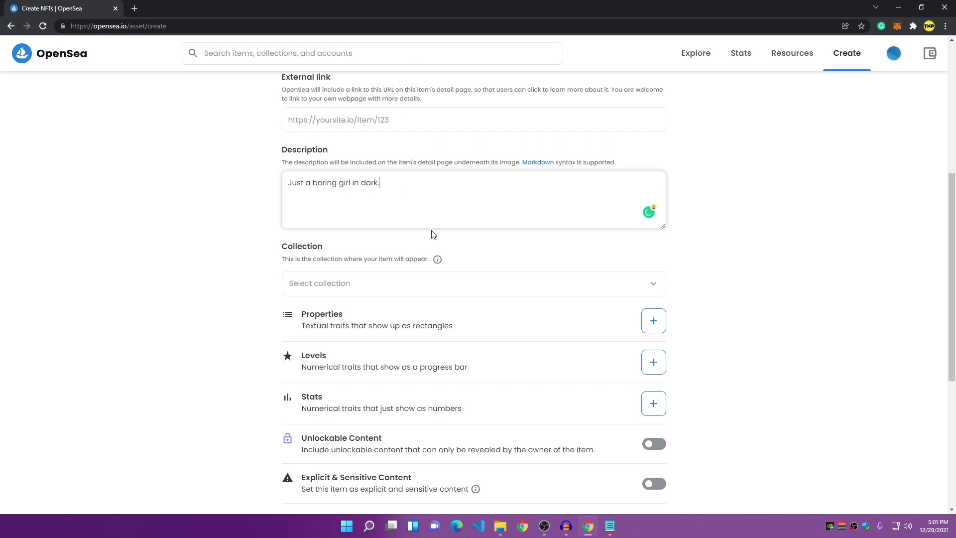
scroll(393, 259, "up", 1)
Step: Check which collections can be chosen for the item
scroll(448, 150, "down", 4)
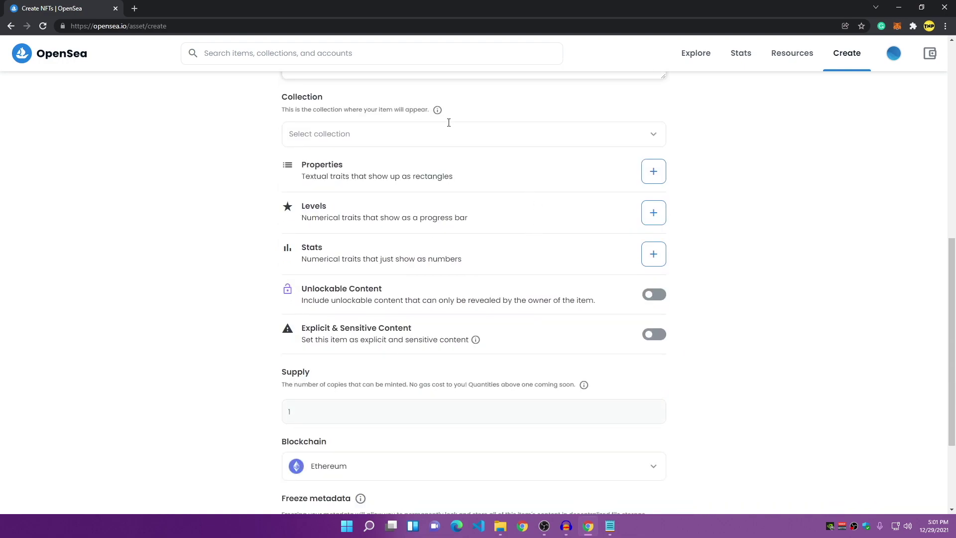
scroll(395, 196, "up", 1)
double_click(395, 195)
left_click(518, 192)
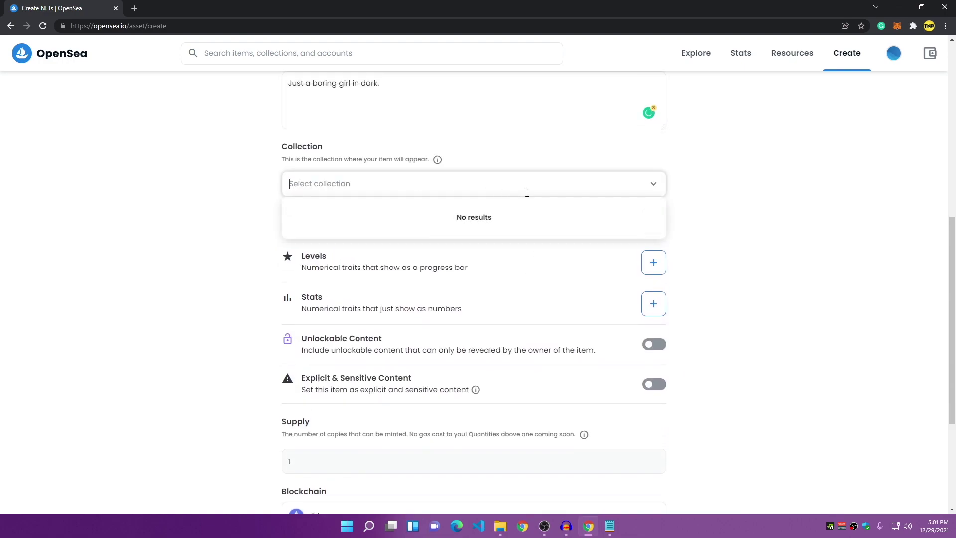
left_click(243, 188)
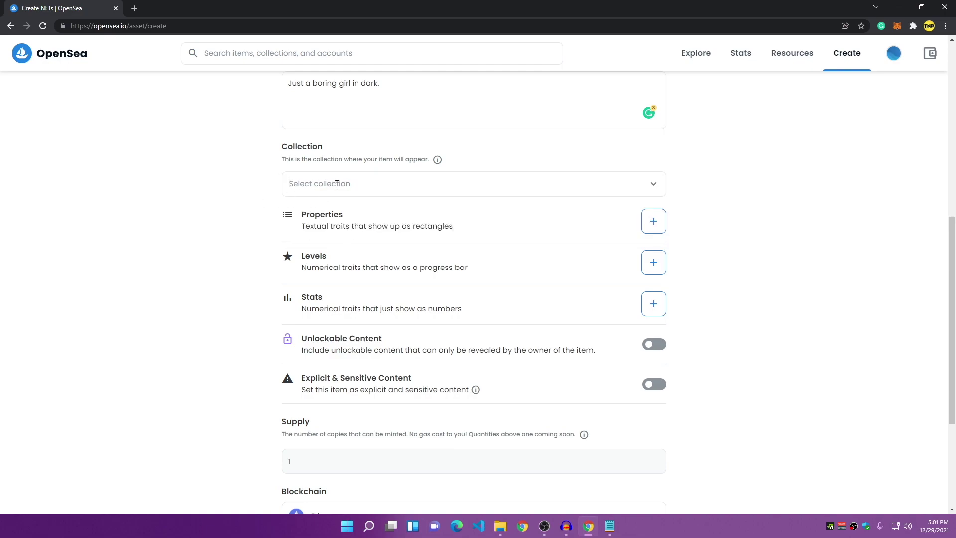
Step: Review the blockchain choices for the item and set its blockchain to Polygon
scroll(373, 195, "down", 4)
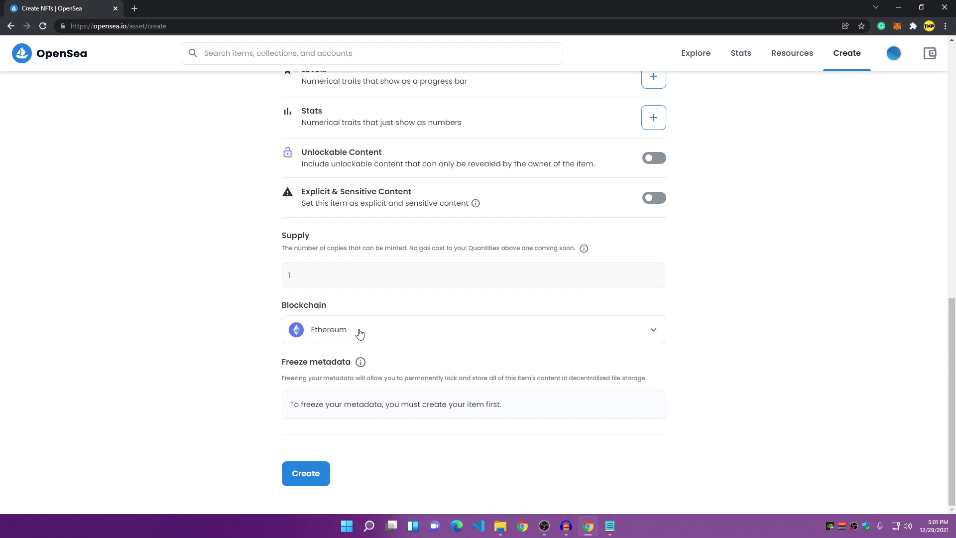
left_click(337, 336)
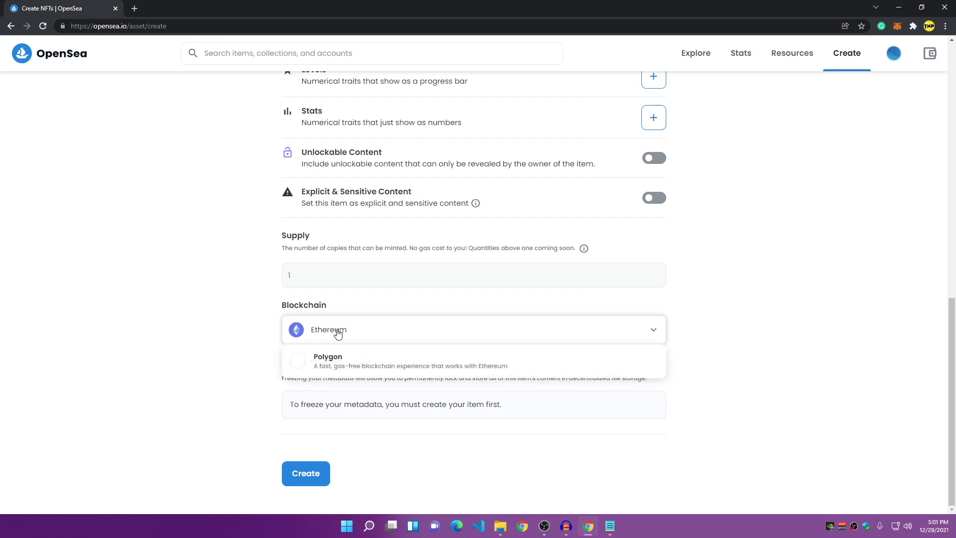
left_click(346, 336)
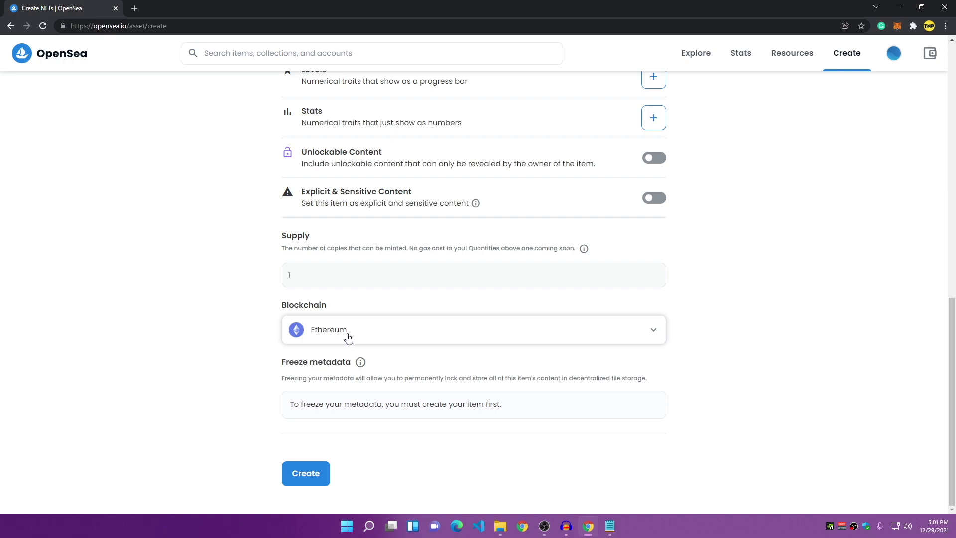
left_click(344, 336)
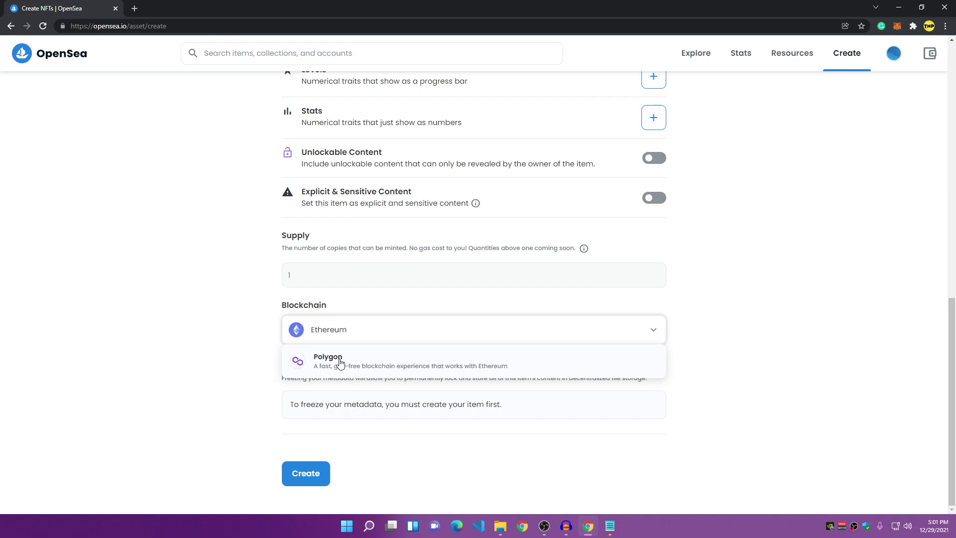
left_click(345, 365)
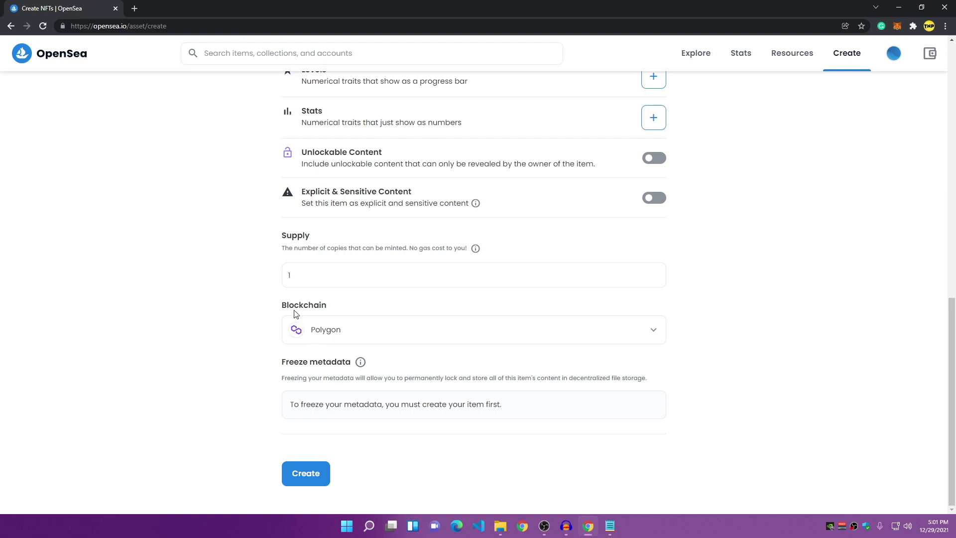
Step: Set the item's supply to 9999999, create the item and dismiss the creation dialog
left_click(306, 276)
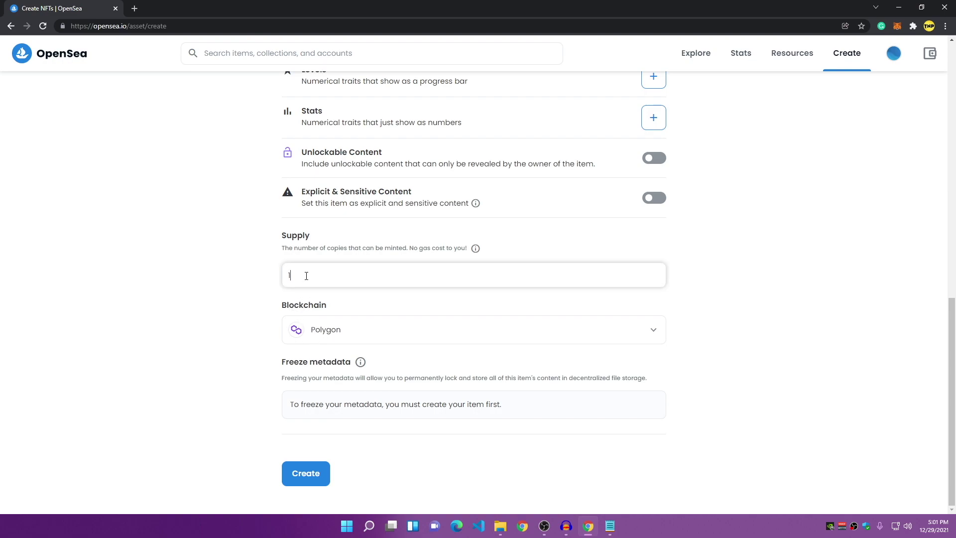
key("BackSpace")
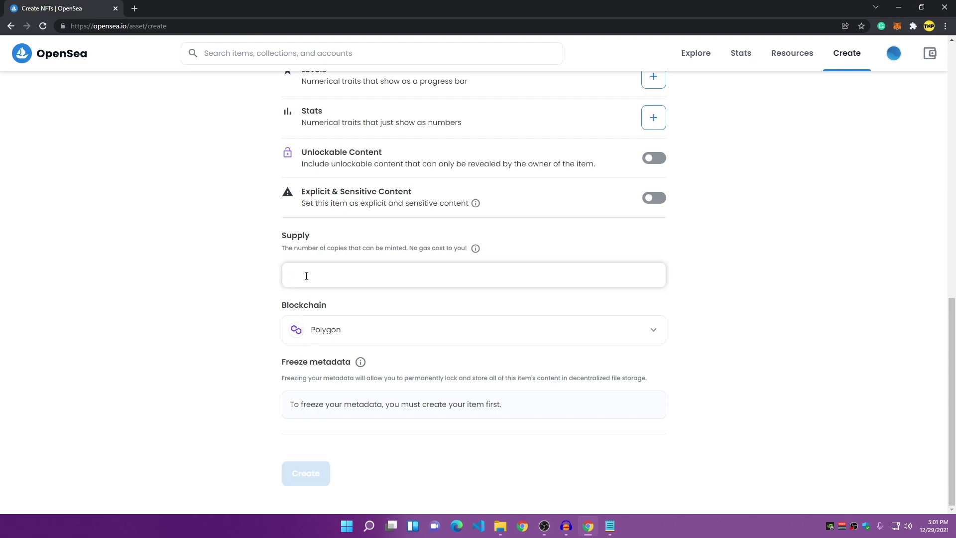
type("9999999")
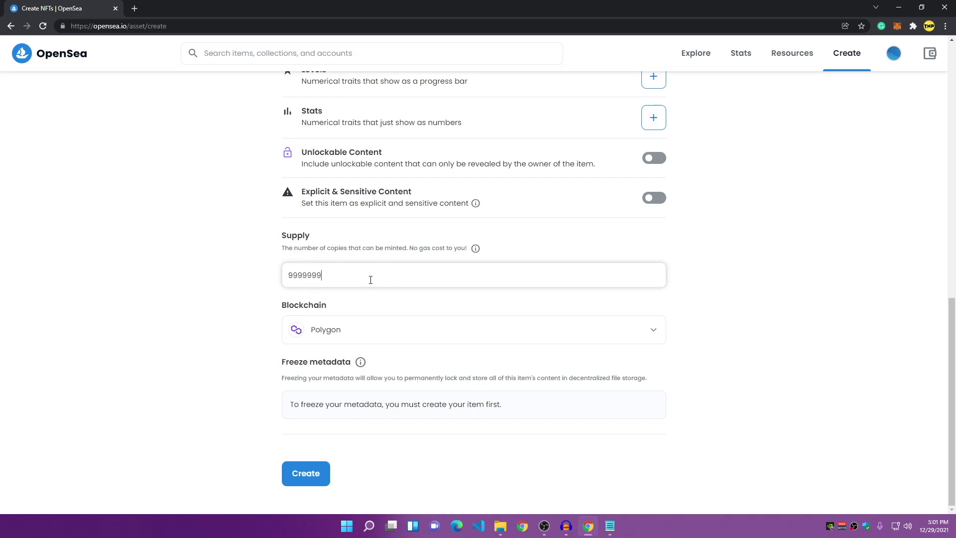
left_click_drag(371, 280, 232, 280)
left_click(383, 280)
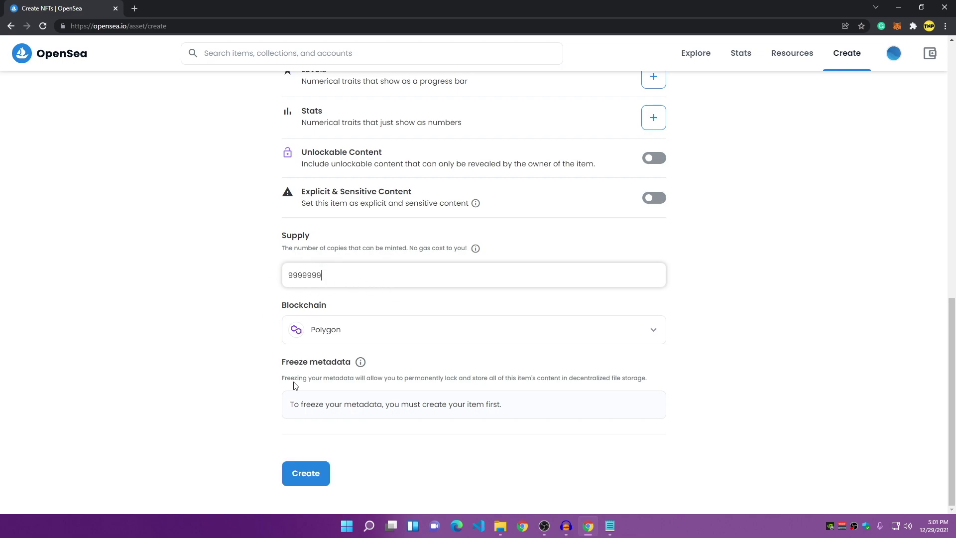
left_click(313, 472)
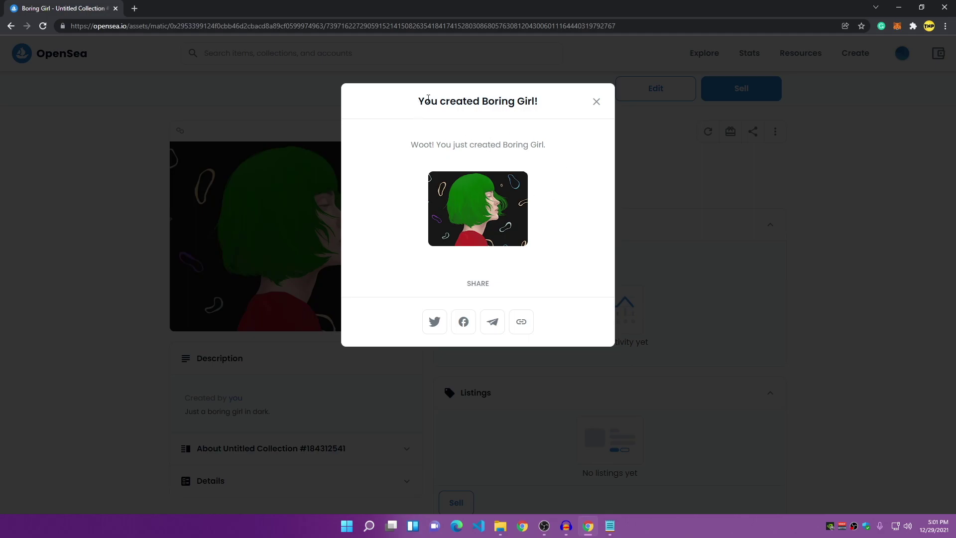
left_click(597, 102)
Step: Look over the Boring Girl item page, including its description, listings, offers and the minting entry under Item Activity
scroll(480, 293, "down", 3)
scroll(398, 332, "up", 3)
scroll(433, 324, "down", 2)
scroll(471, 329, "up", 2)
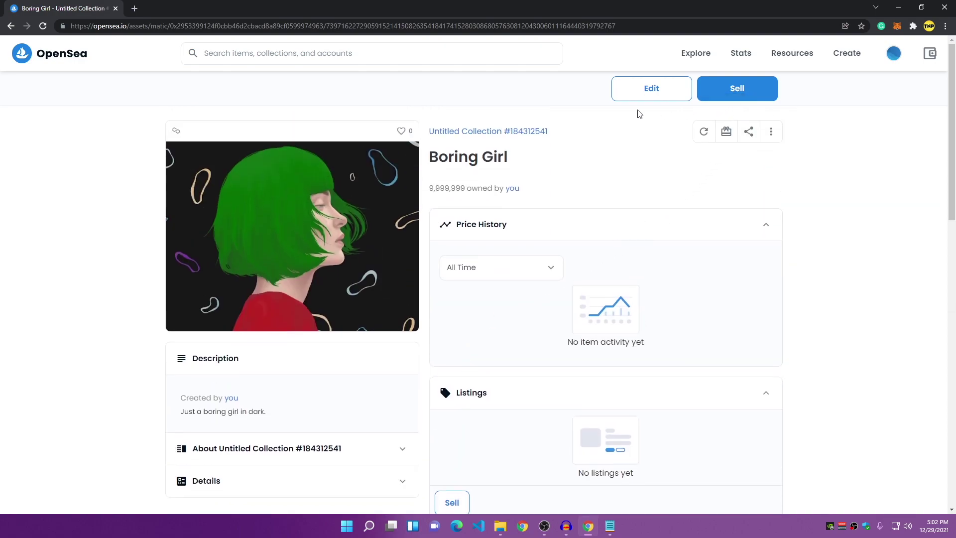
scroll(470, 342, "down", 5)
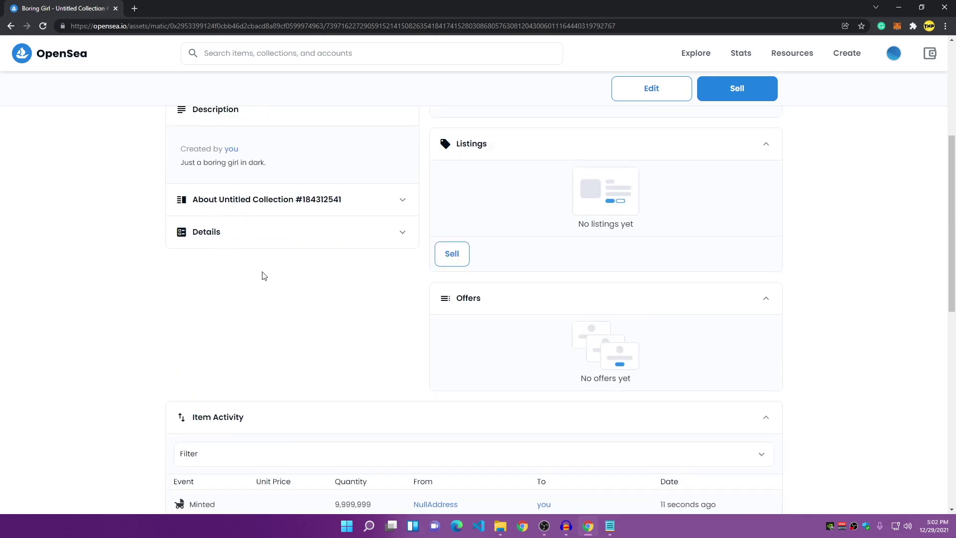
scroll(357, 328, "down", 4)
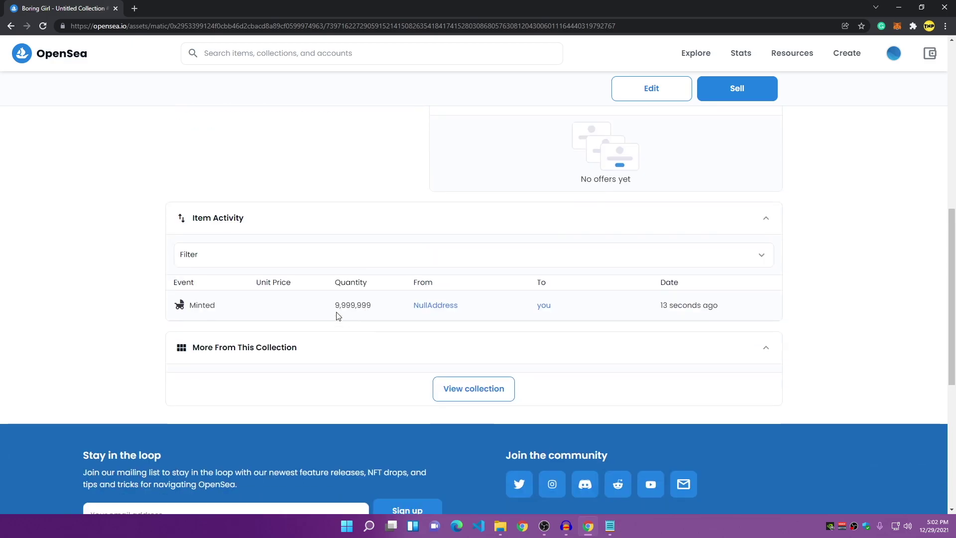
scroll(495, 301, "up", 10)
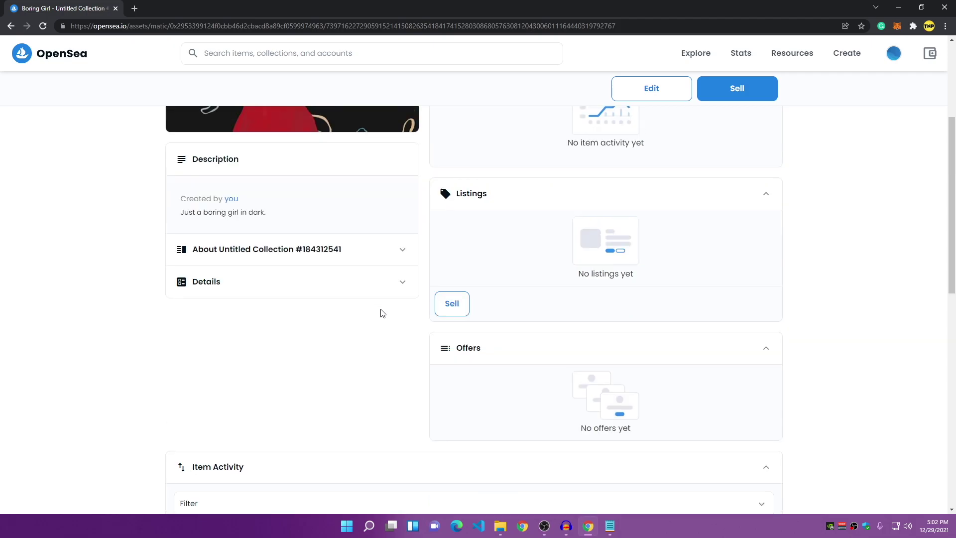
scroll(352, 337, "down", 9)
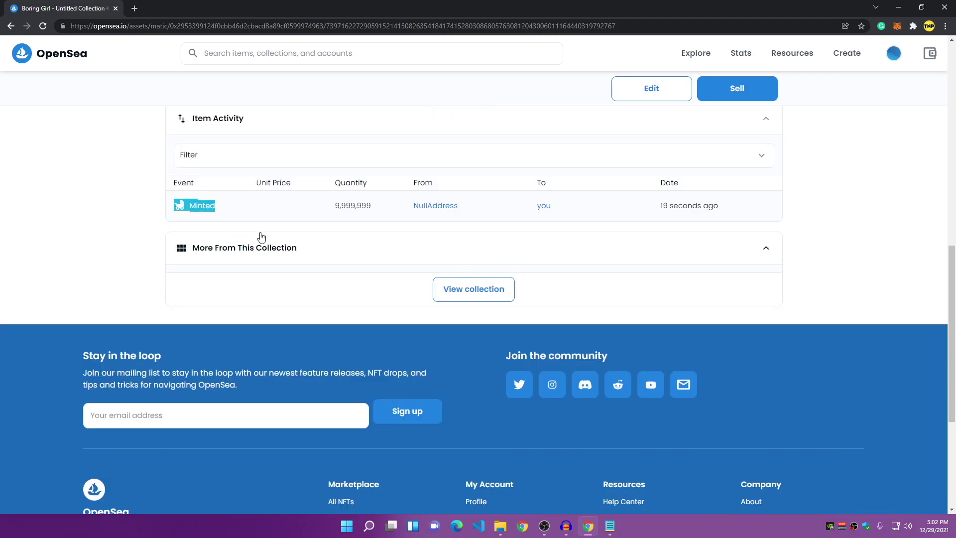
left_click(215, 224)
scroll(214, 224, "up", 2)
scroll(242, 244, "up", 2)
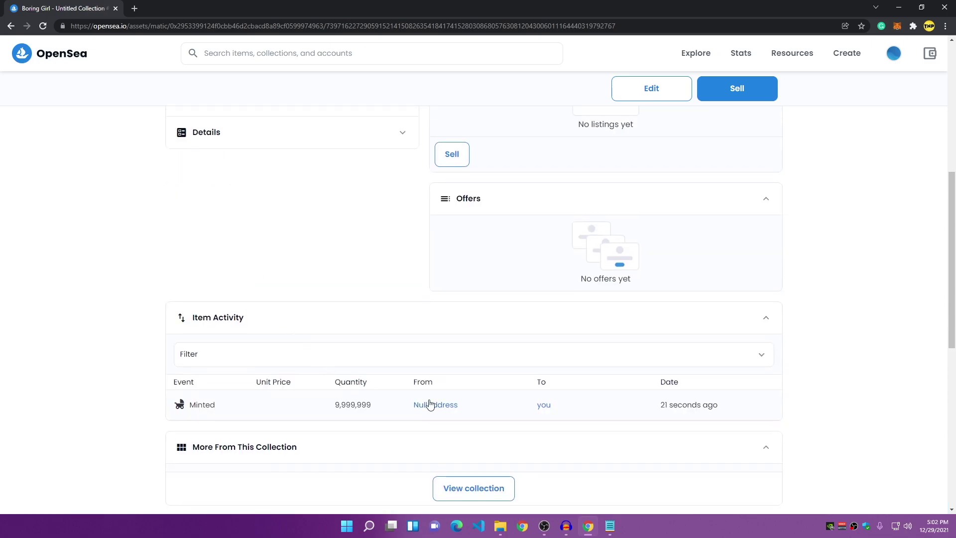
double_click(202, 404)
left_click(356, 425)
scroll(584, 400, "up", 7)
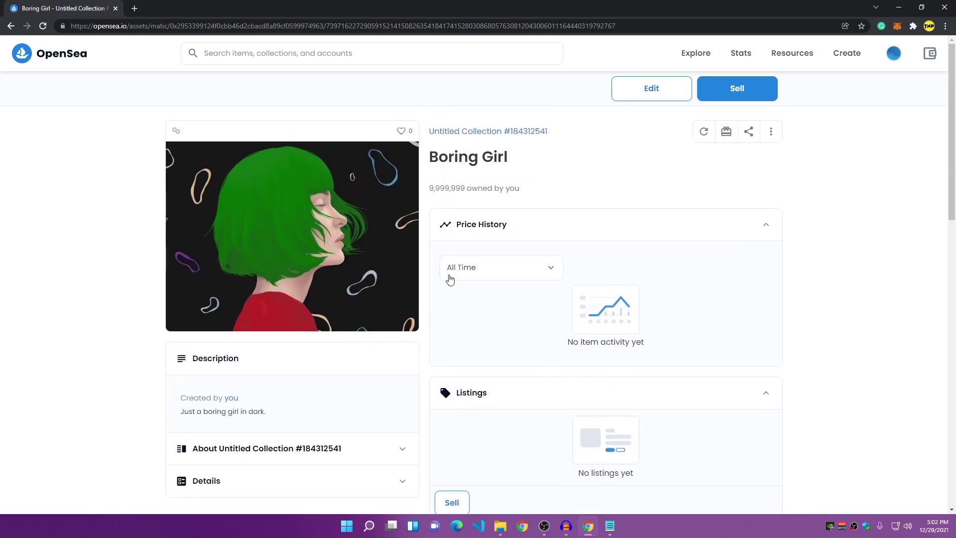
Step: Start listing Boring Girl for sale, keeping the quantity at 1 and setting the price per unit to 0.01 ETH
left_click(741, 94)
left_click(168, 194)
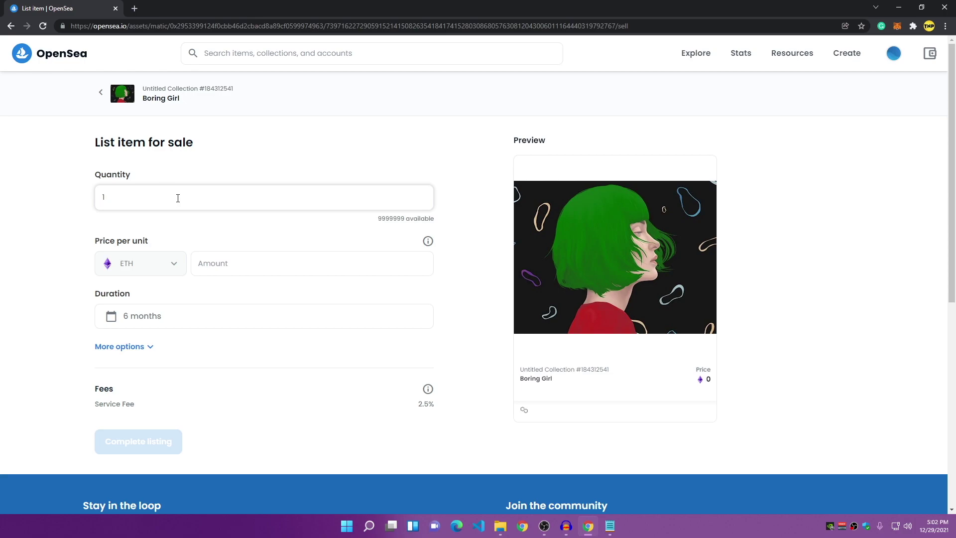
left_click(651, 244)
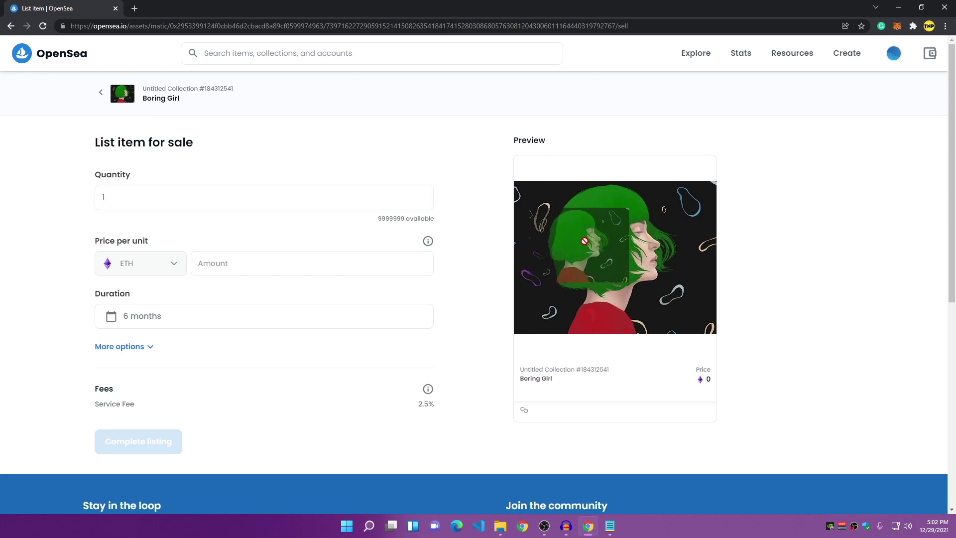
left_click(140, 195)
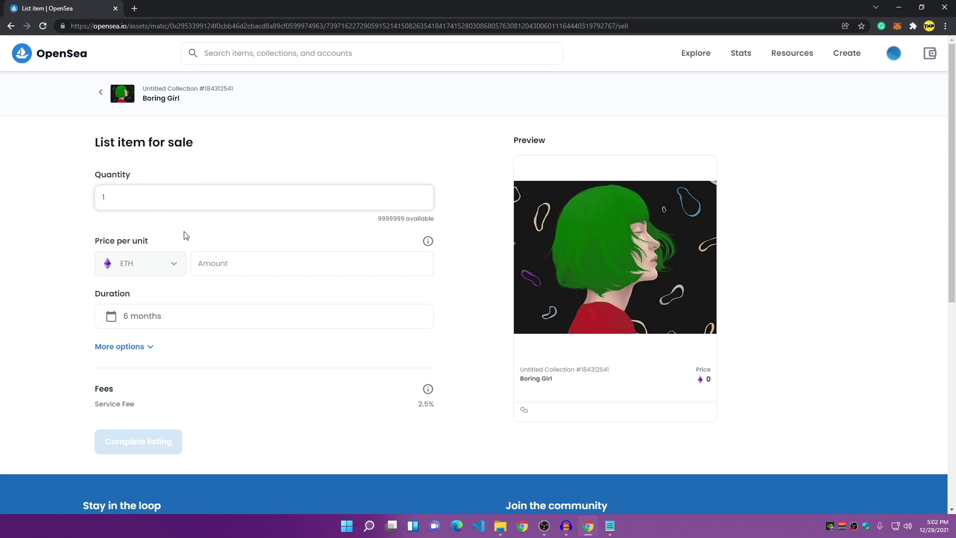
left_click(258, 266)
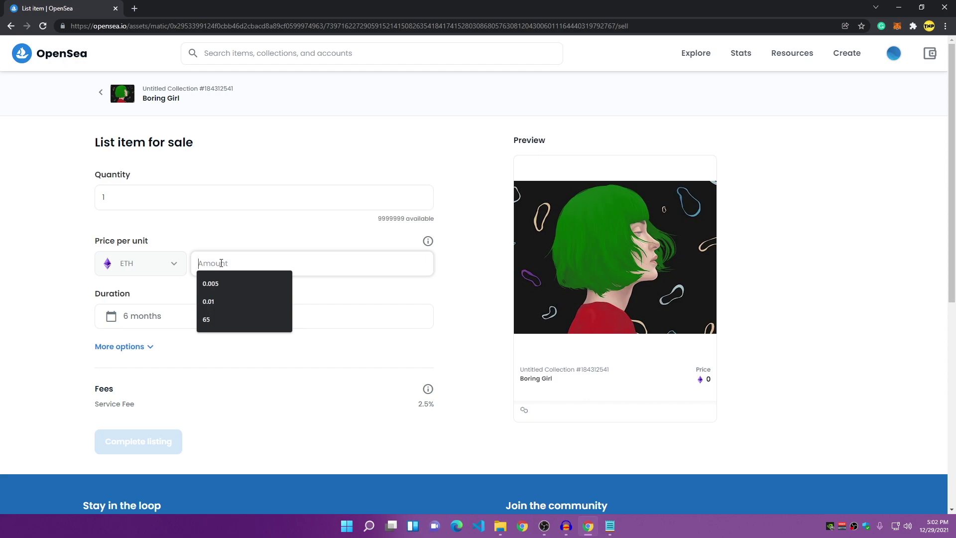
left_click(224, 302)
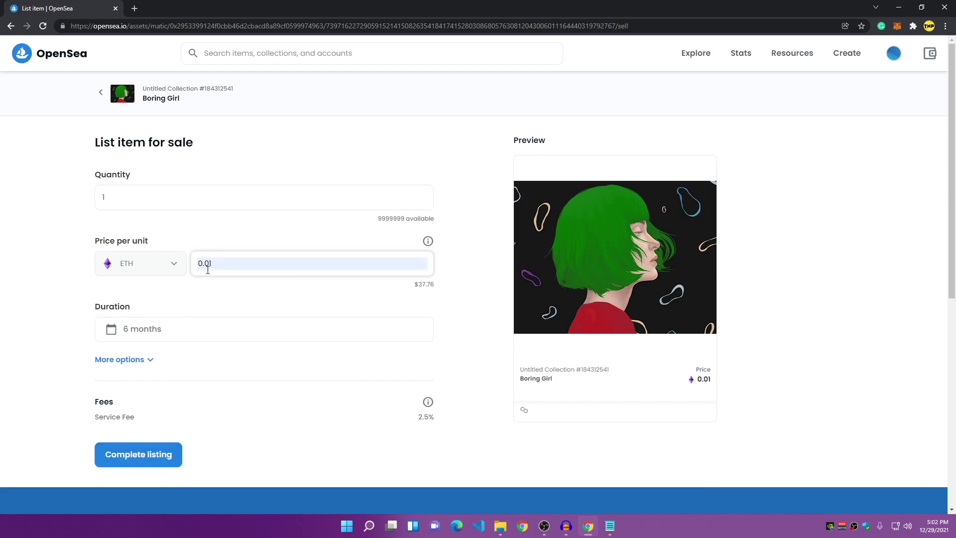
Step: Check the dollar equivalent of the unit price and the duration's date range, leaving the duration at 6 months
left_click(199, 293)
double_click(420, 286)
left_click(431, 288)
scroll(134, 305, "down", 2)
left_click(180, 234)
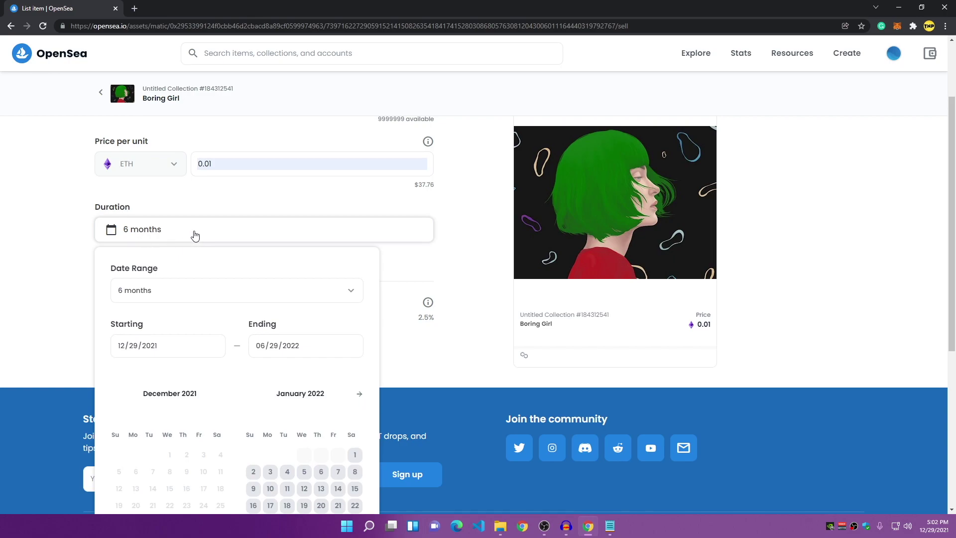
left_click(66, 237)
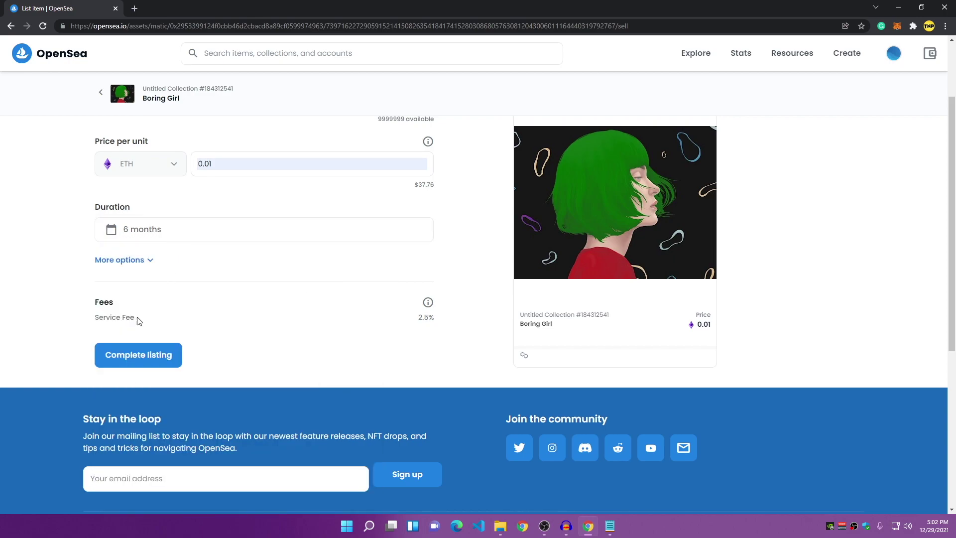
Step: Review the service fee in the listing's Fees section
scroll(138, 320, "down", 2)
scroll(264, 267, "up", 3)
left_click_drag(96, 374, 184, 369)
left_click(332, 367)
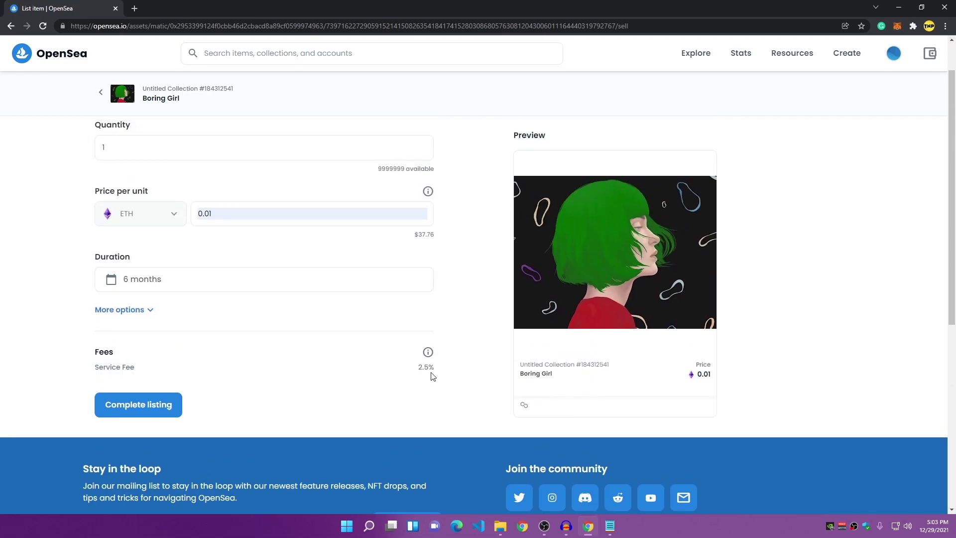
scroll(234, 425, "up", 1)
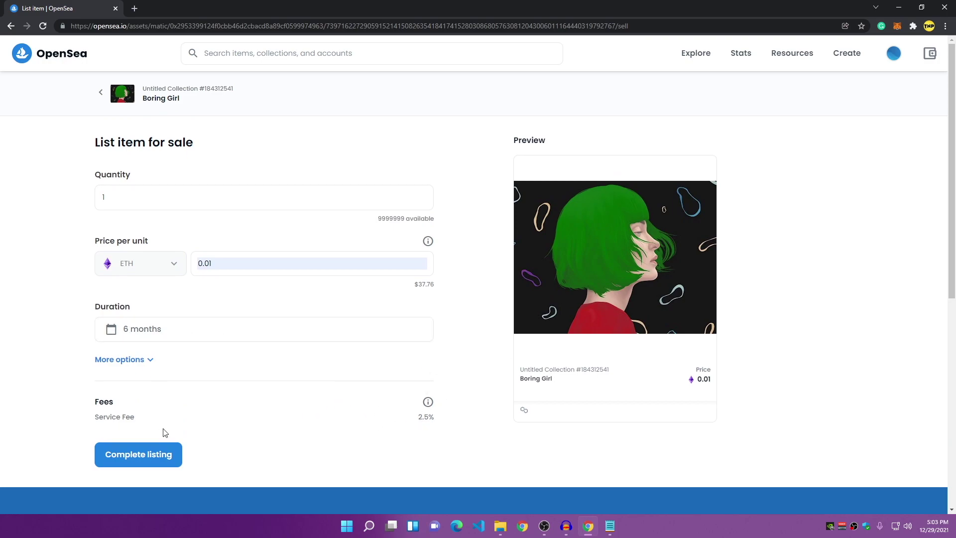
Step: Submit the Boring Girl listing and unlock the currency by signing the Wrapped Ether signature request in MetaMask
left_click(145, 462)
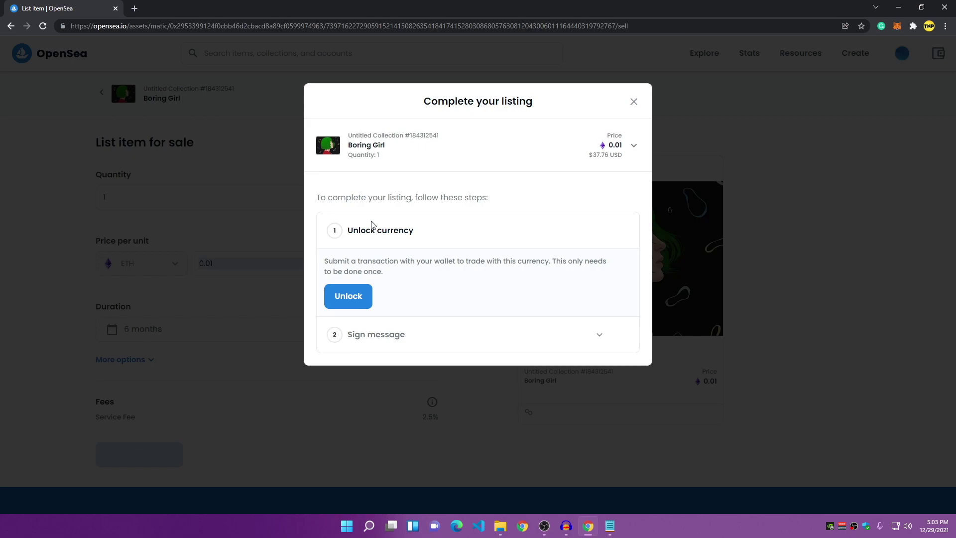
left_click(351, 303)
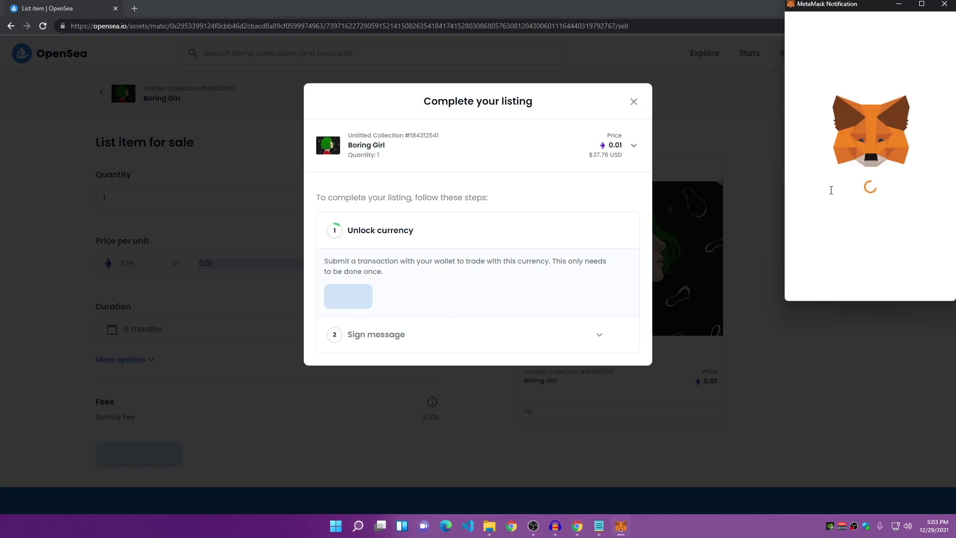
left_click_drag(854, 6, 752, 73)
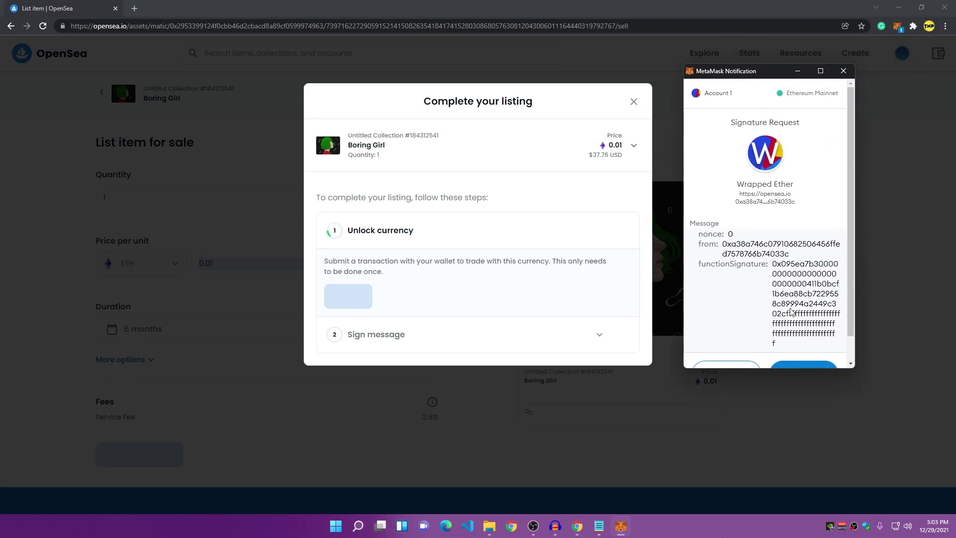
scroll(791, 311, "down", 1)
left_click(802, 346)
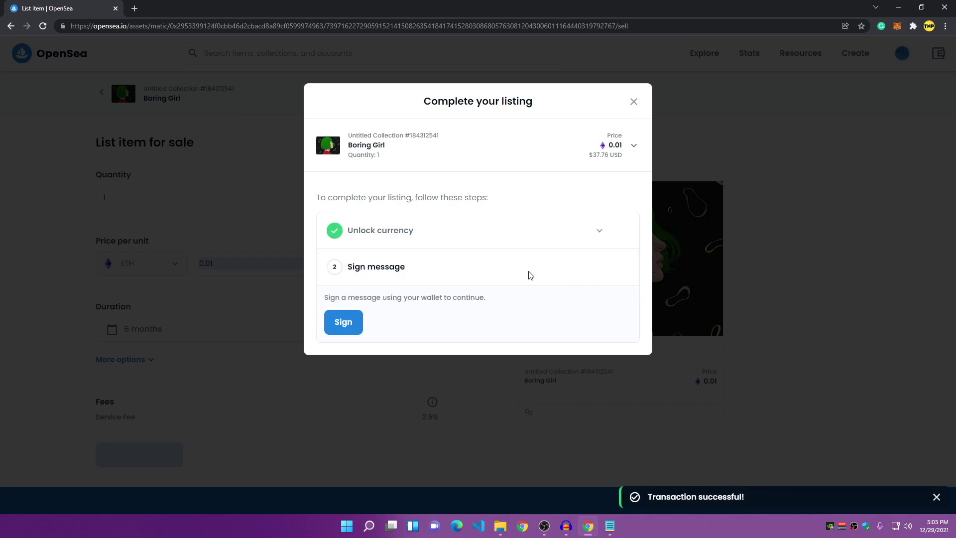
Step: Sign the listing message with the MetaMask wallet and dismiss the listing confirmation dialog
left_click(343, 324)
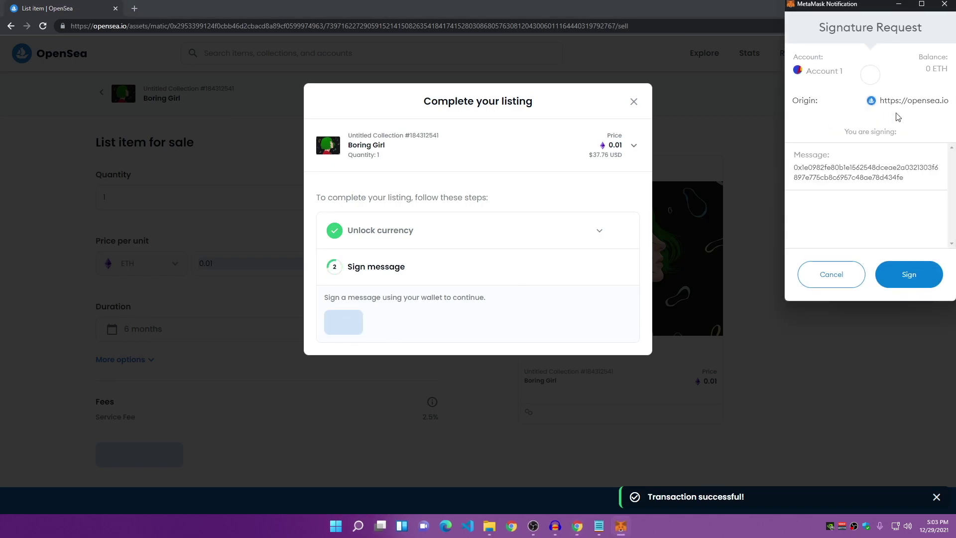
left_click_drag(879, 11, 755, 65)
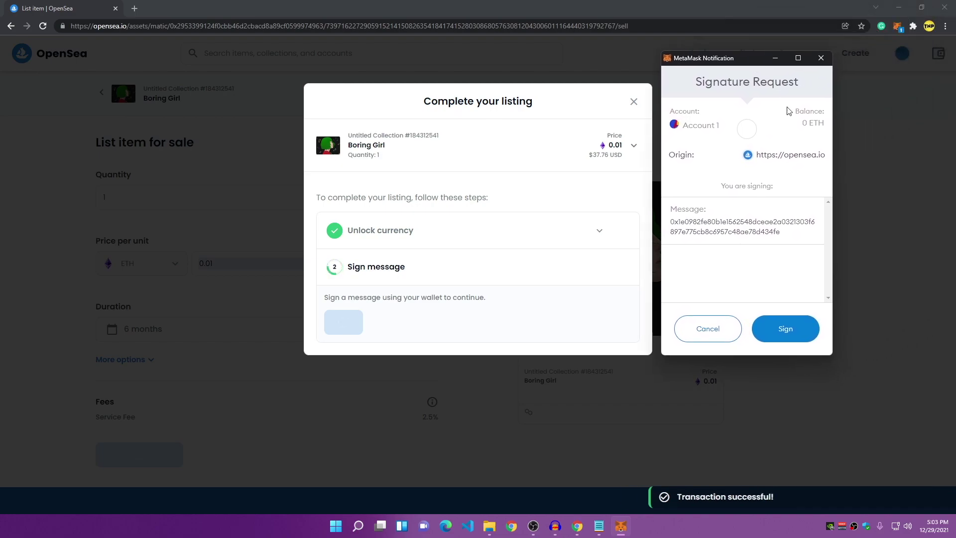
left_click(786, 326)
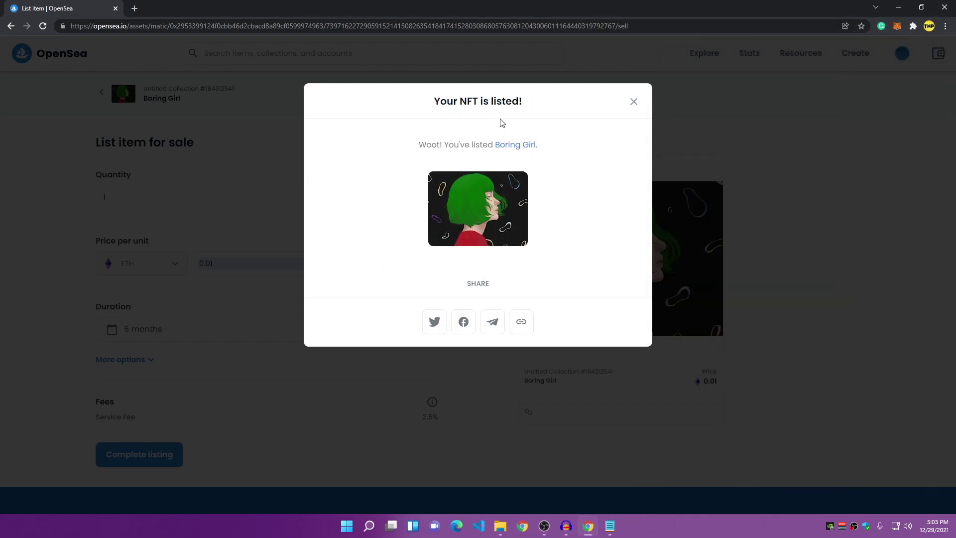
left_click_drag(428, 97, 533, 98)
left_click(550, 111)
left_click(633, 102)
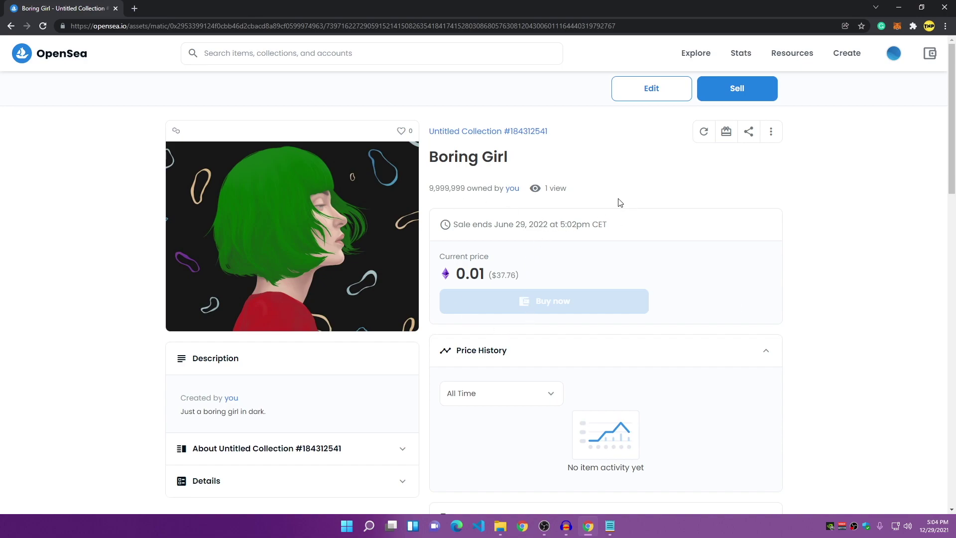
Step: Look over the listed Boring Girl page, including its web address, current price, Listings entry, offers and item activity
left_click(321, 27)
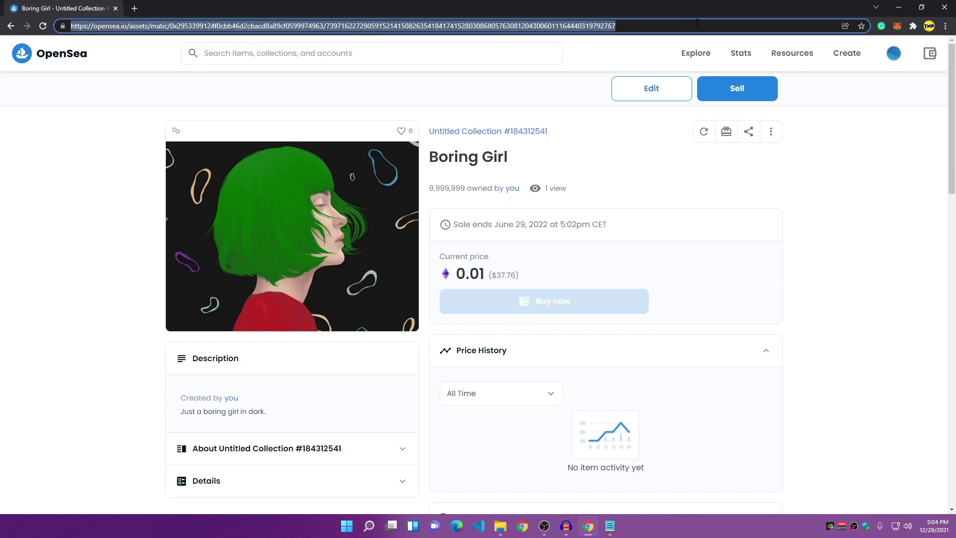
left_click(585, 185)
scroll(493, 239, "down", 2)
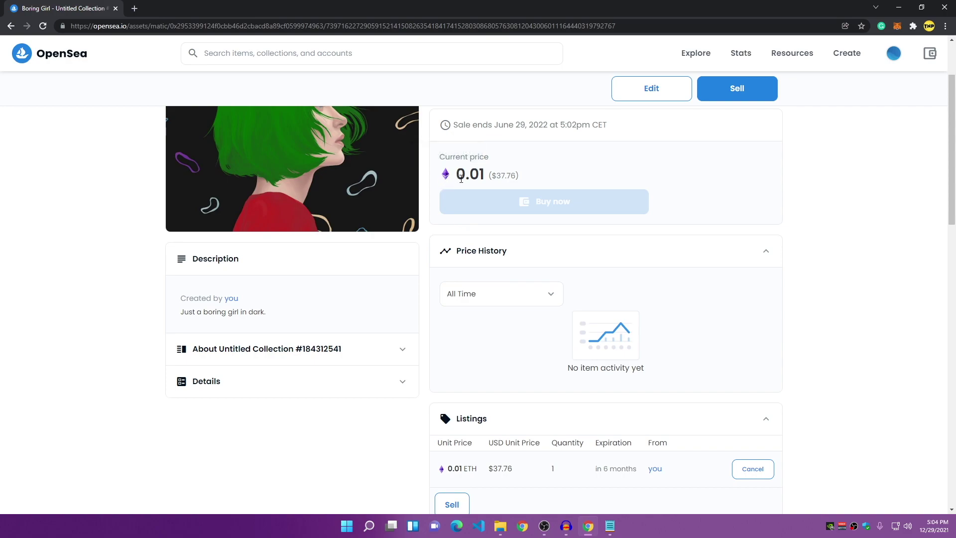
left_click_drag(455, 173, 483, 176)
left_click(528, 176)
scroll(506, 215, "down", 4)
scroll(571, 344, "down", 1)
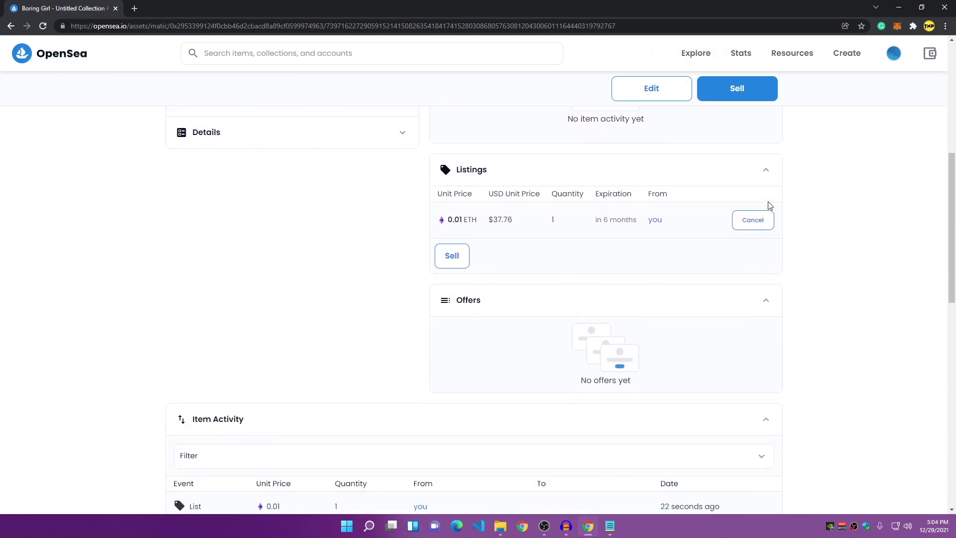
left_click_drag(490, 219, 514, 221)
left_click(510, 221)
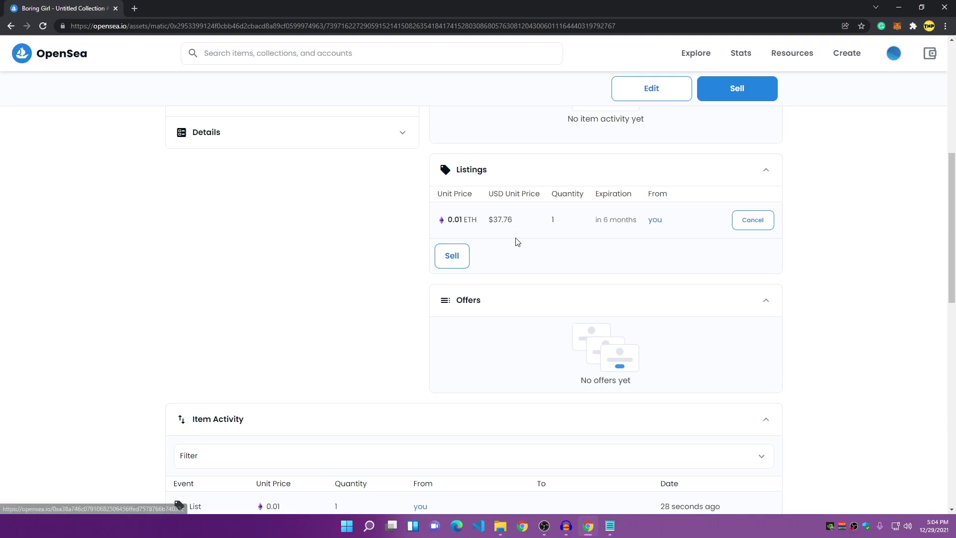
scroll(486, 235, "up", 2)
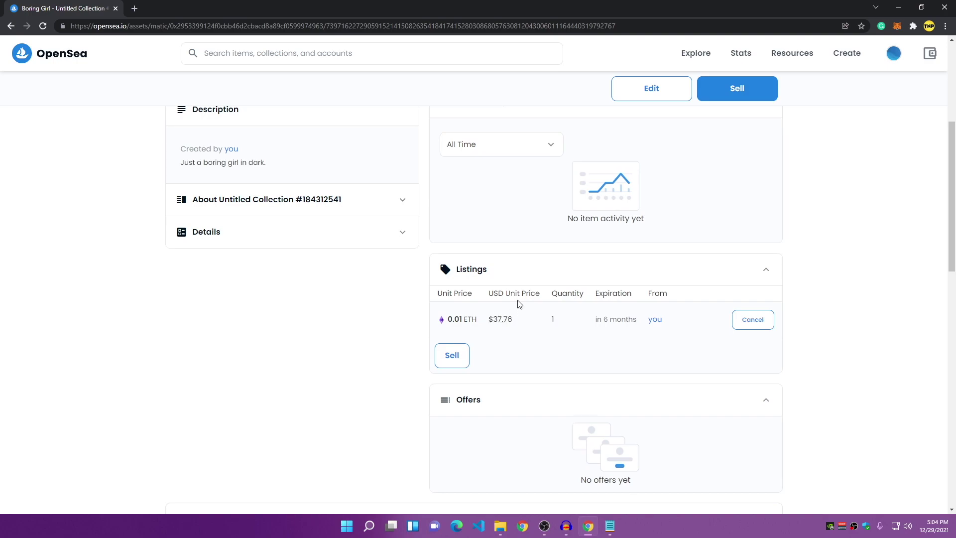
scroll(632, 294, "up", 5)
scroll(511, 341, "down", 1)
scroll(687, 481, "up", 1)
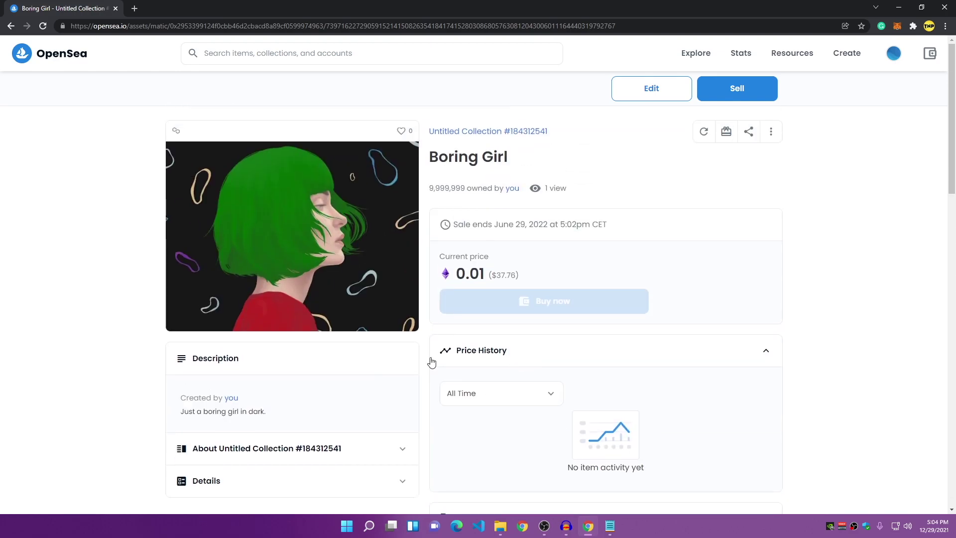